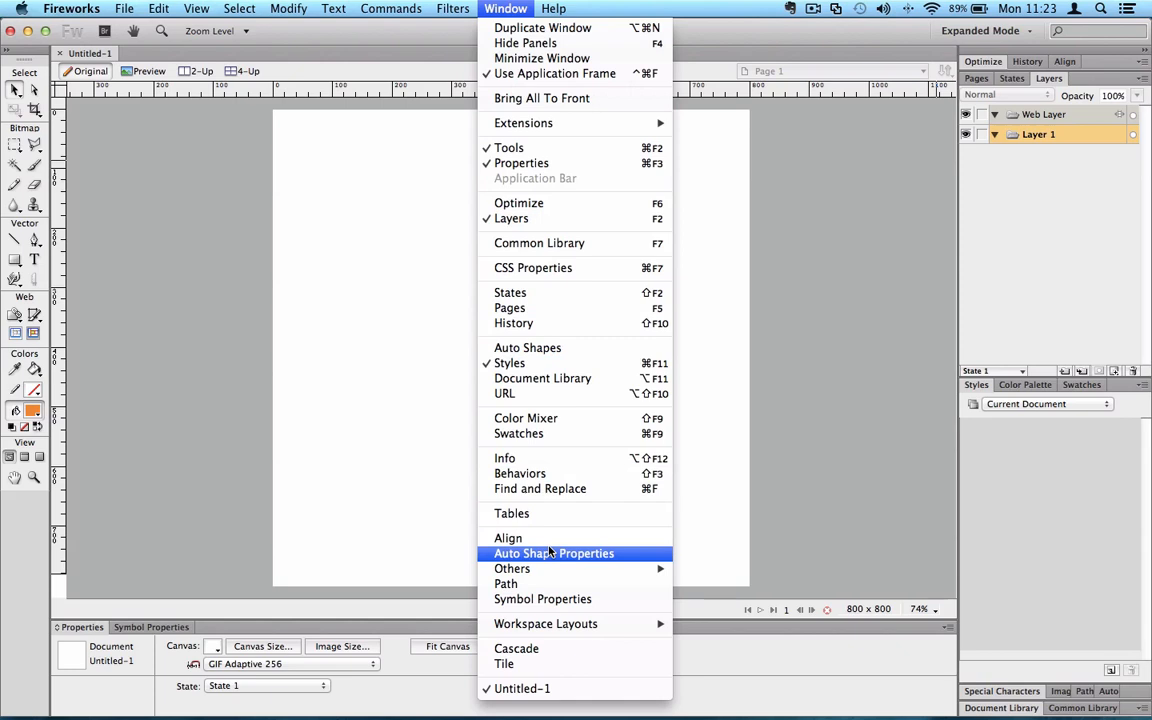
- Dock the Layers, Optimize and Styles panel groups in a new column between the tools and the canvas
click(930, 212)
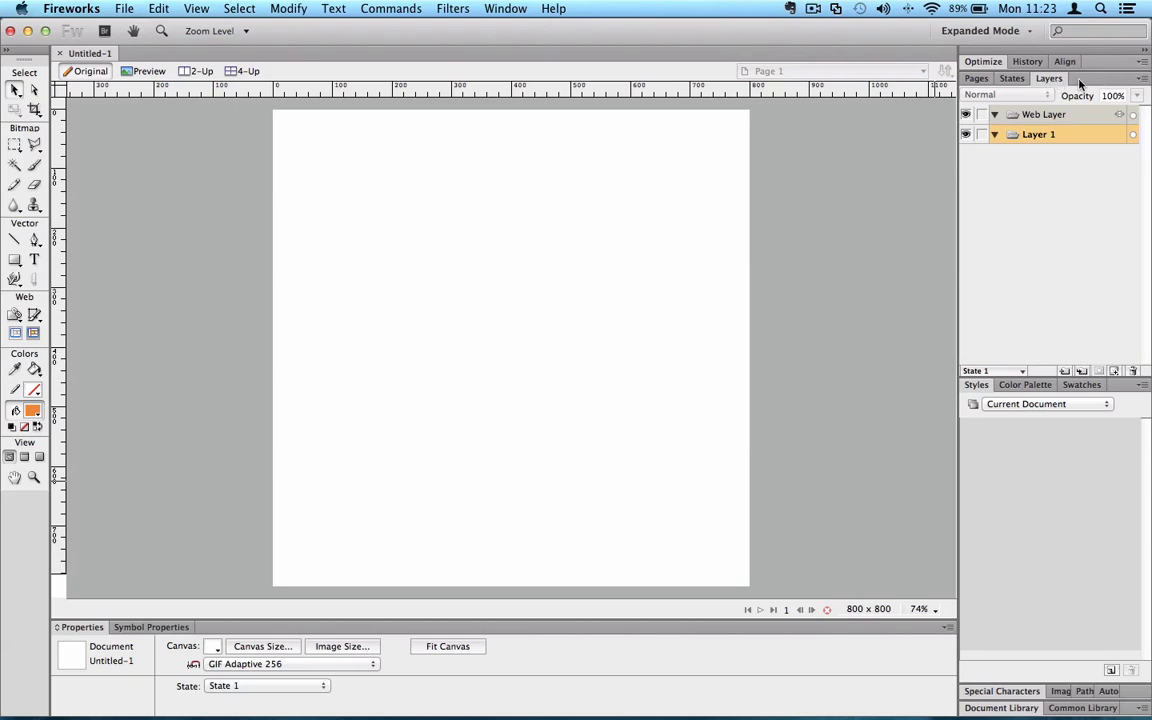
drag(1099, 84, 57, 198)
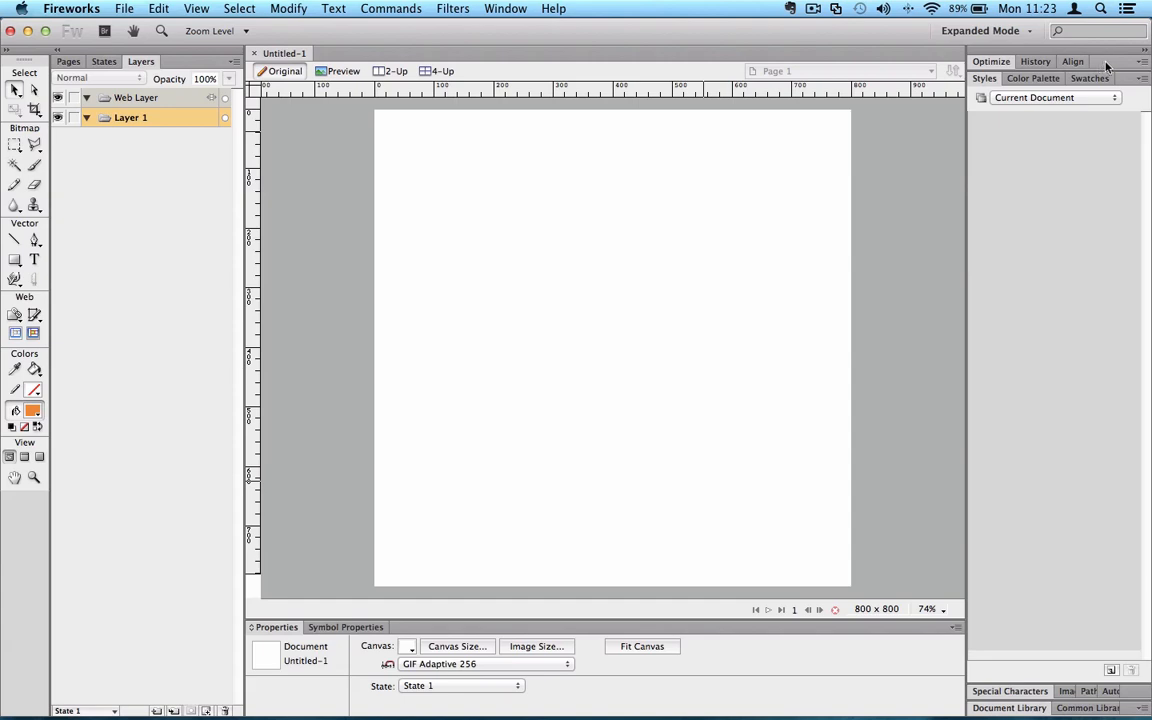
drag(1098, 64, 193, 705)
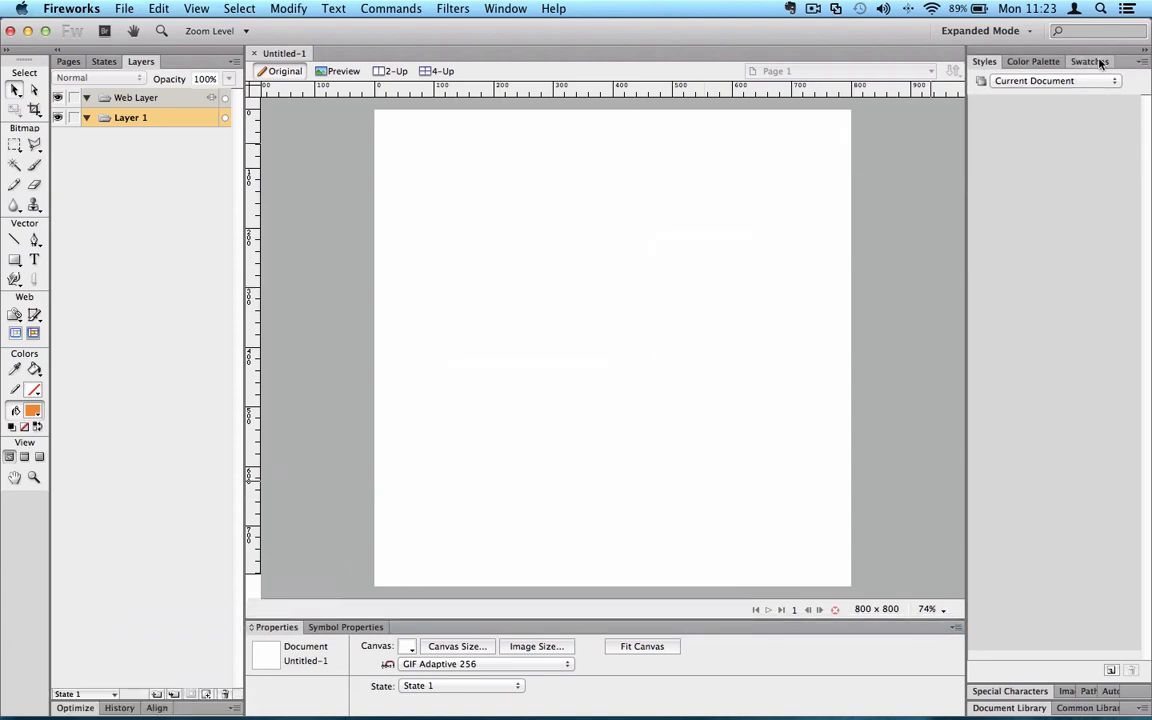
drag(1012, 58, 212, 680)
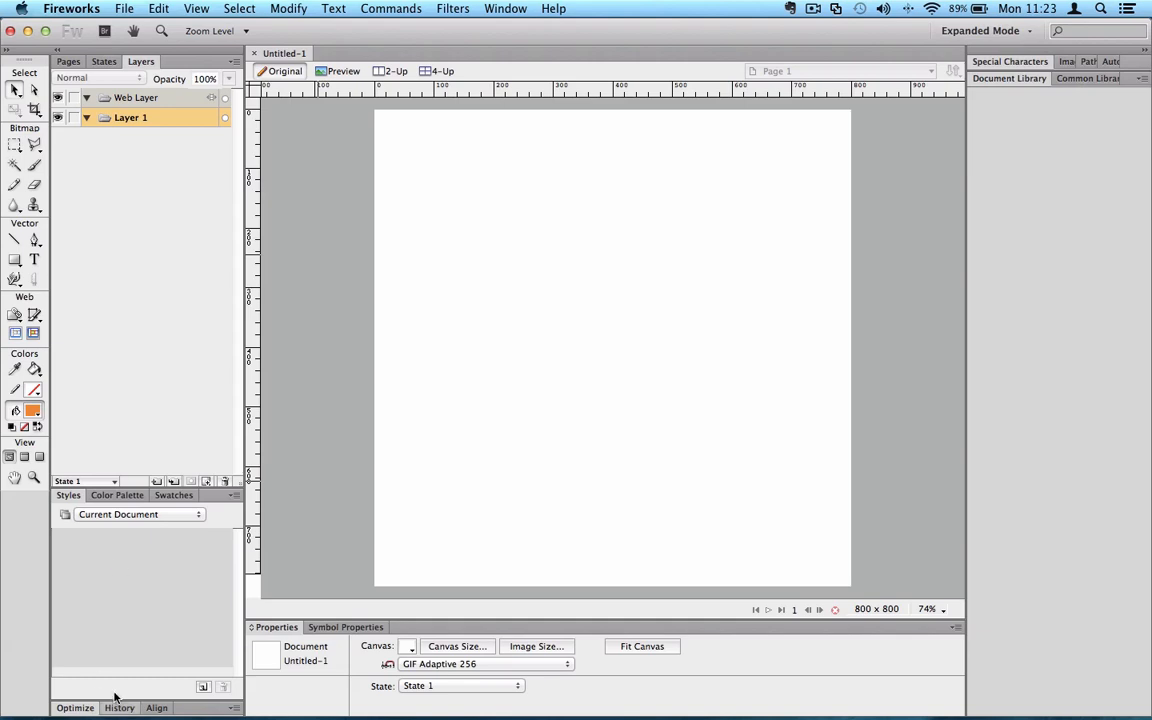
- Group History with Pages, Layers and States, ordering Layers directly after Pages, and look through the four panels
drag(116, 709, 186, 62)
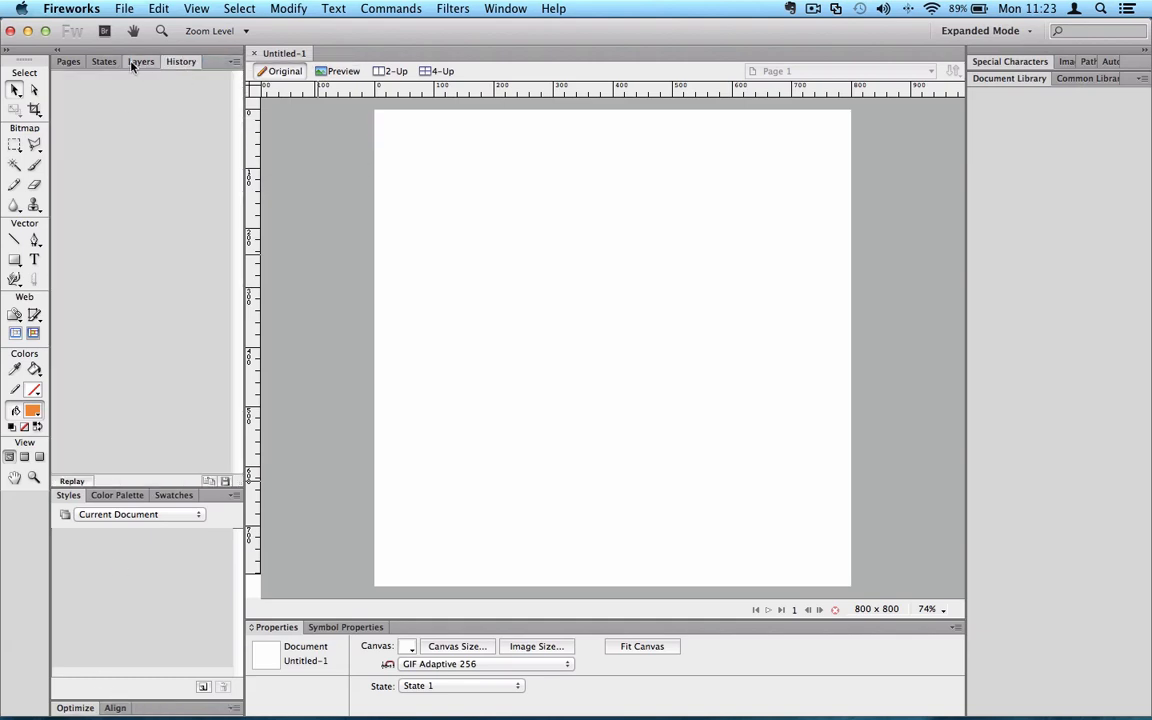
drag(104, 61, 142, 62)
click(69, 63)
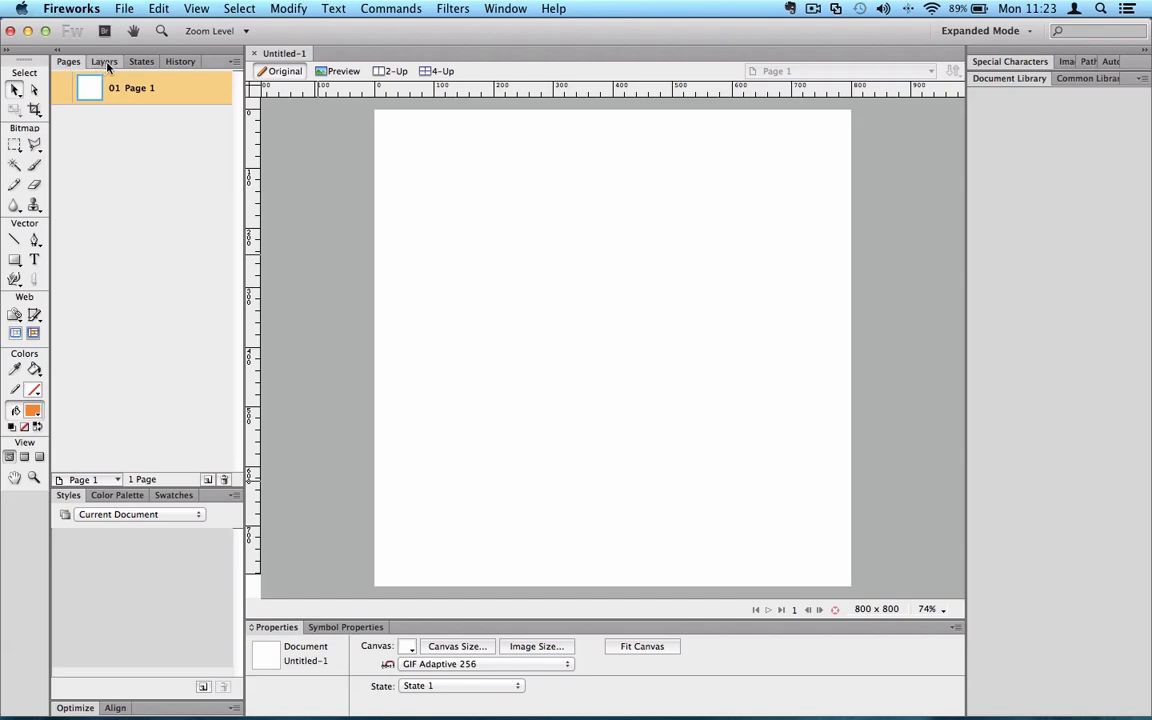
click(106, 63)
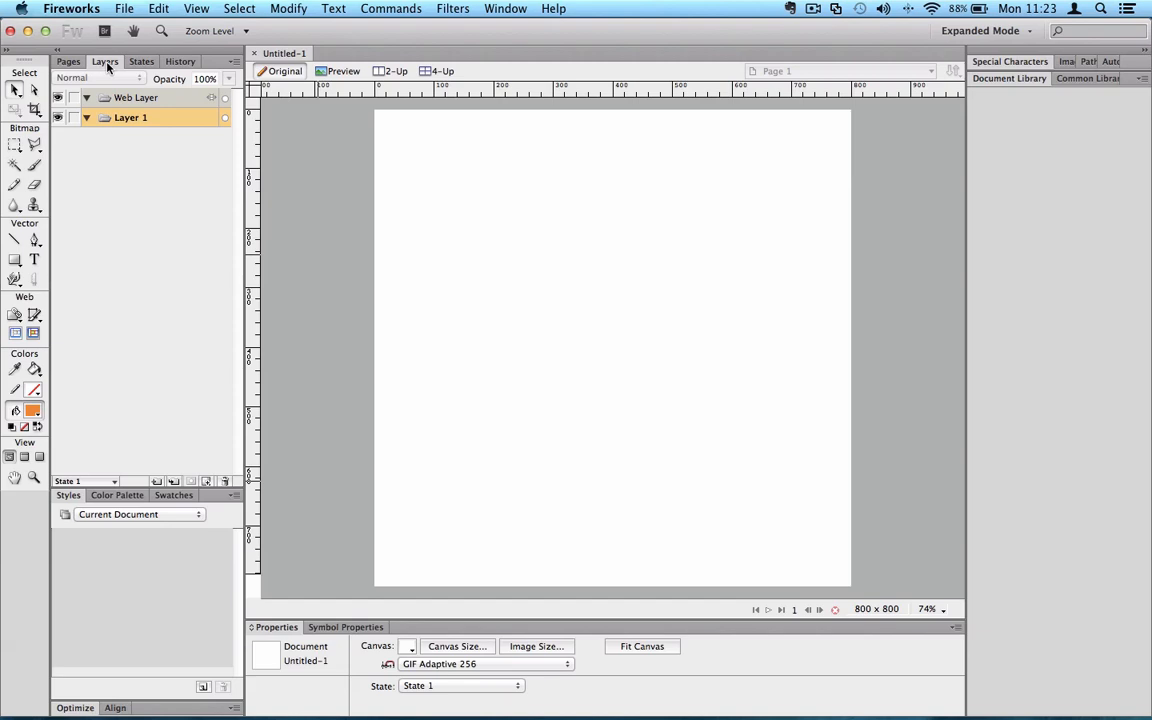
click(142, 62)
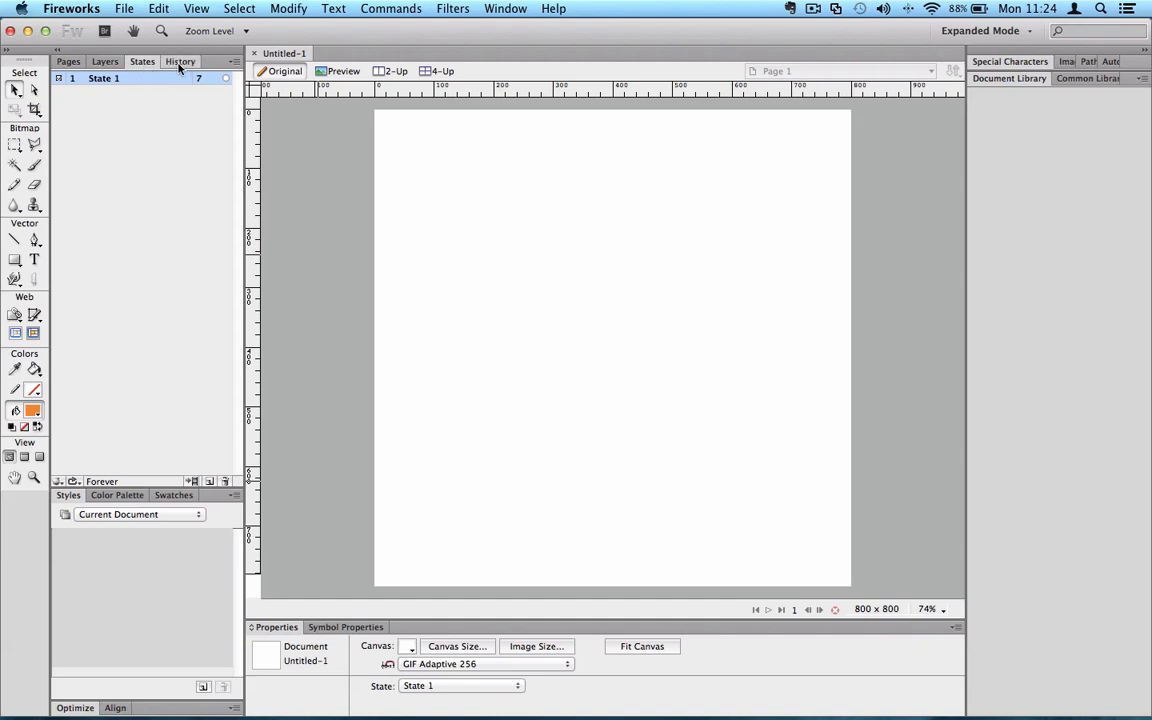
click(180, 62)
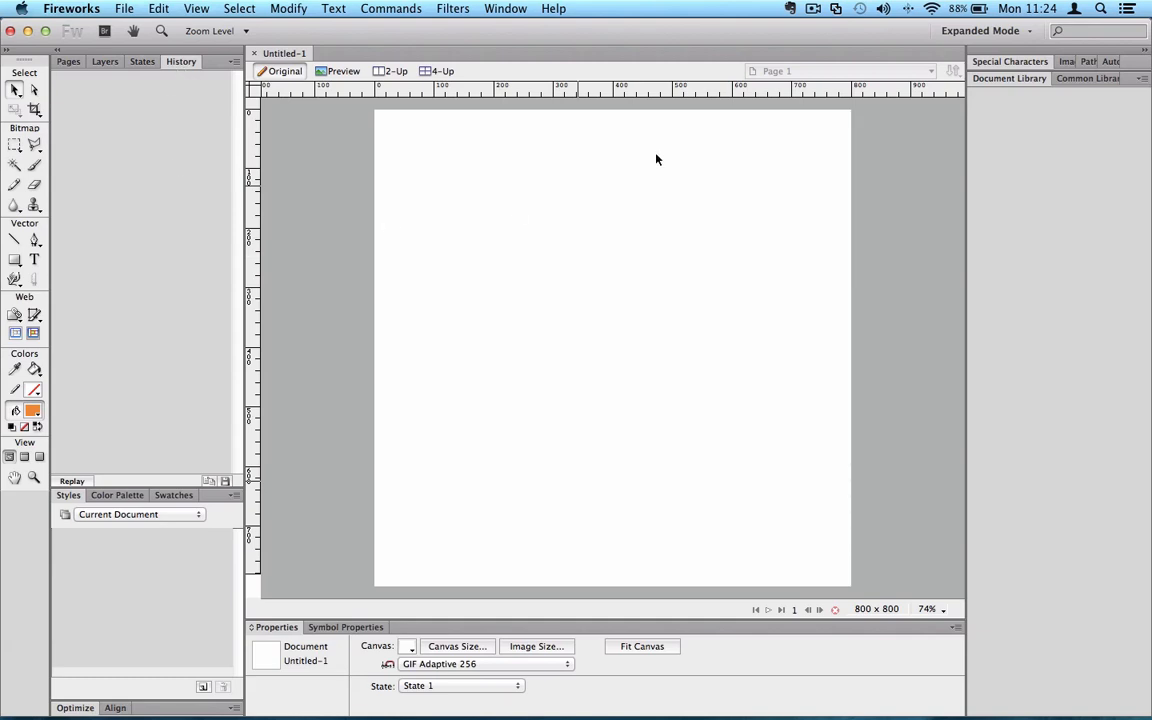
- Collapse the remaining undocked-column panels to icons and merge Optimize and Align into a shorter Styles group
click(1145, 52)
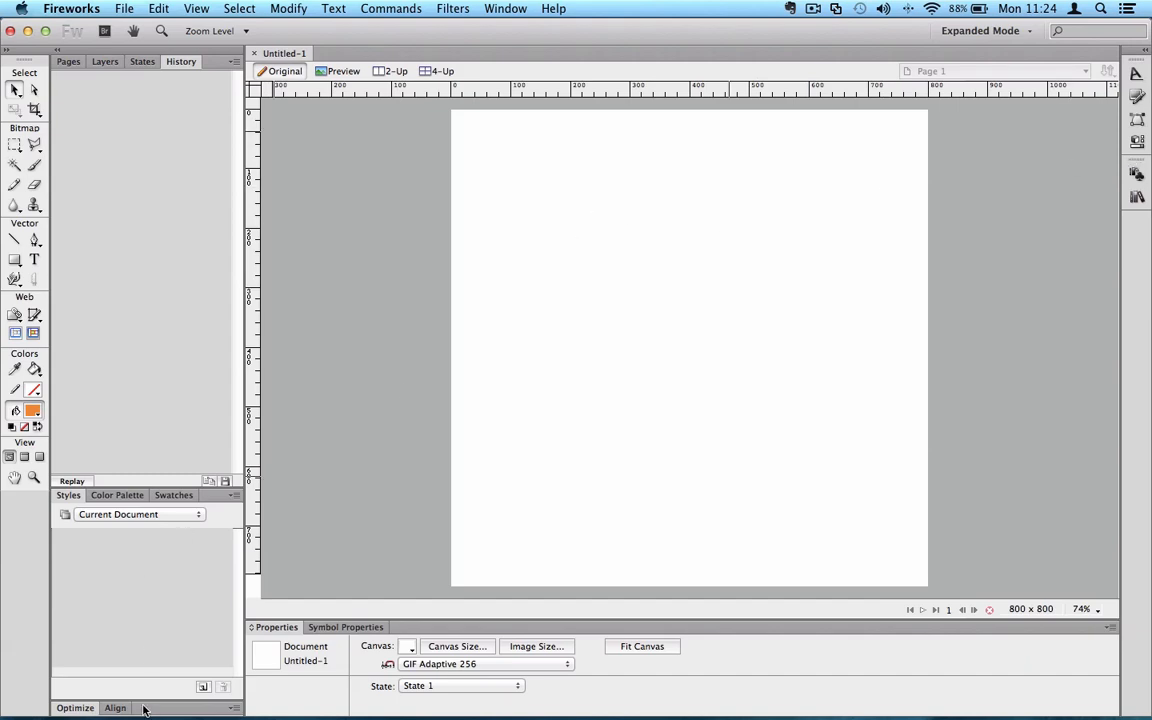
drag(80, 710, 221, 495)
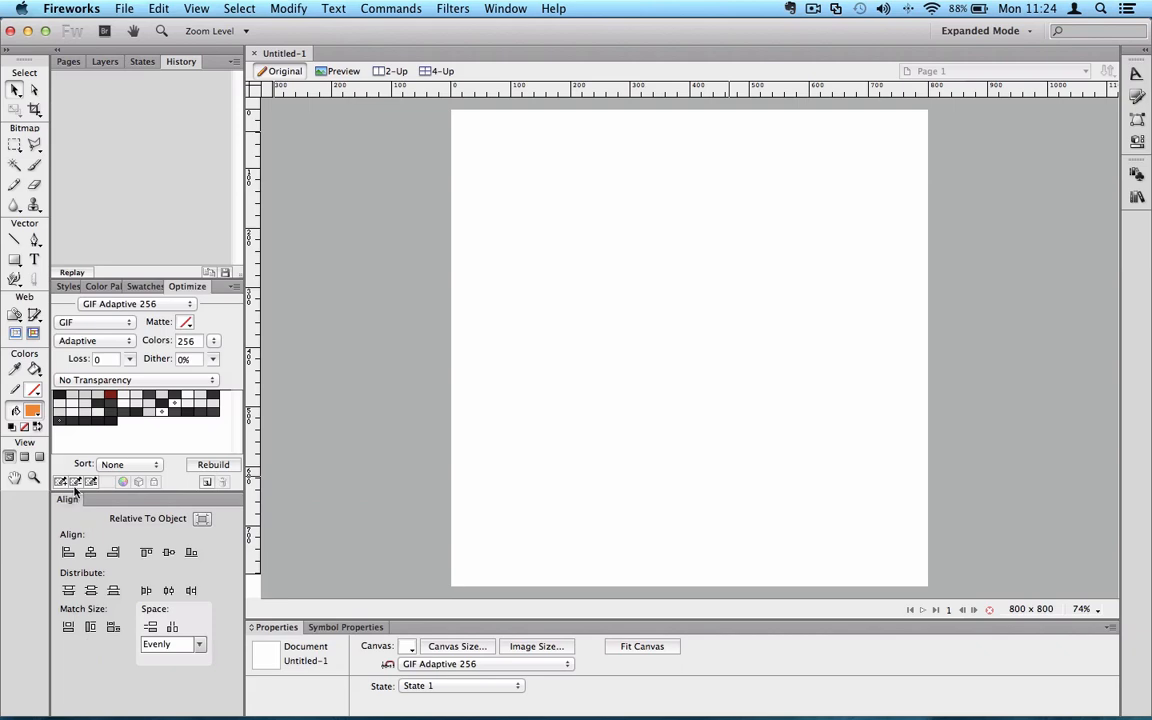
mouse_move(68, 498)
mouse_down()
mouse_move(213, 330)
mouse_move(185, 256)
mouse_up()
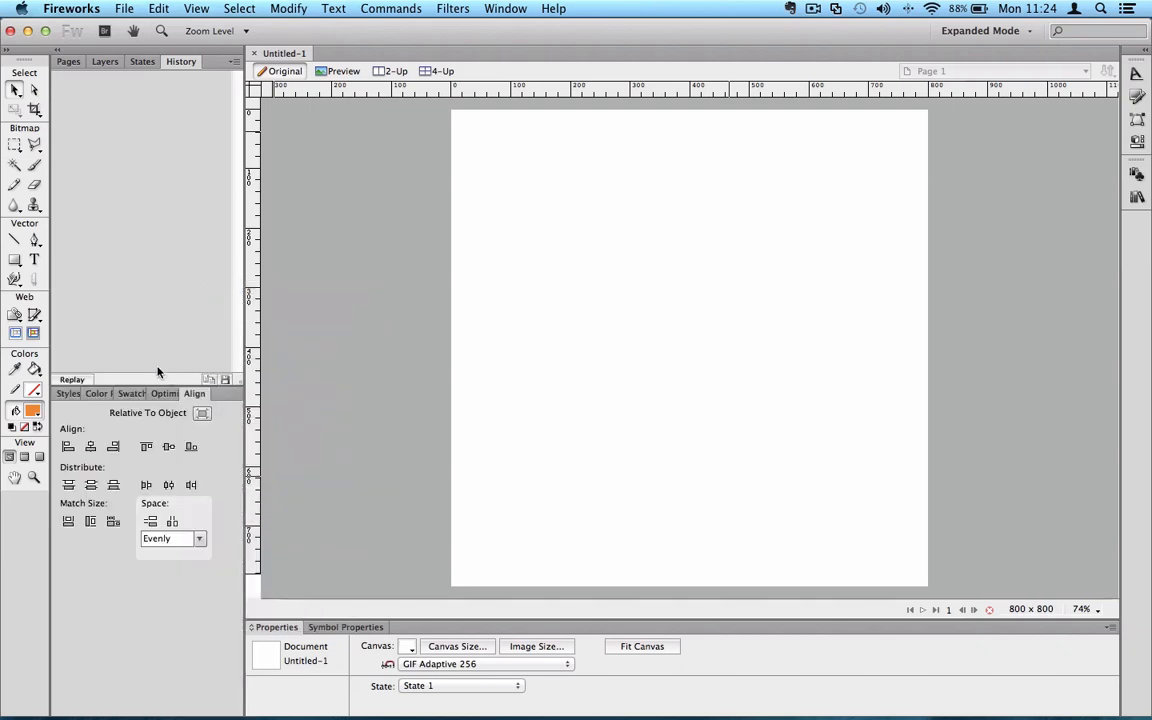
drag(150, 386, 150, 507)
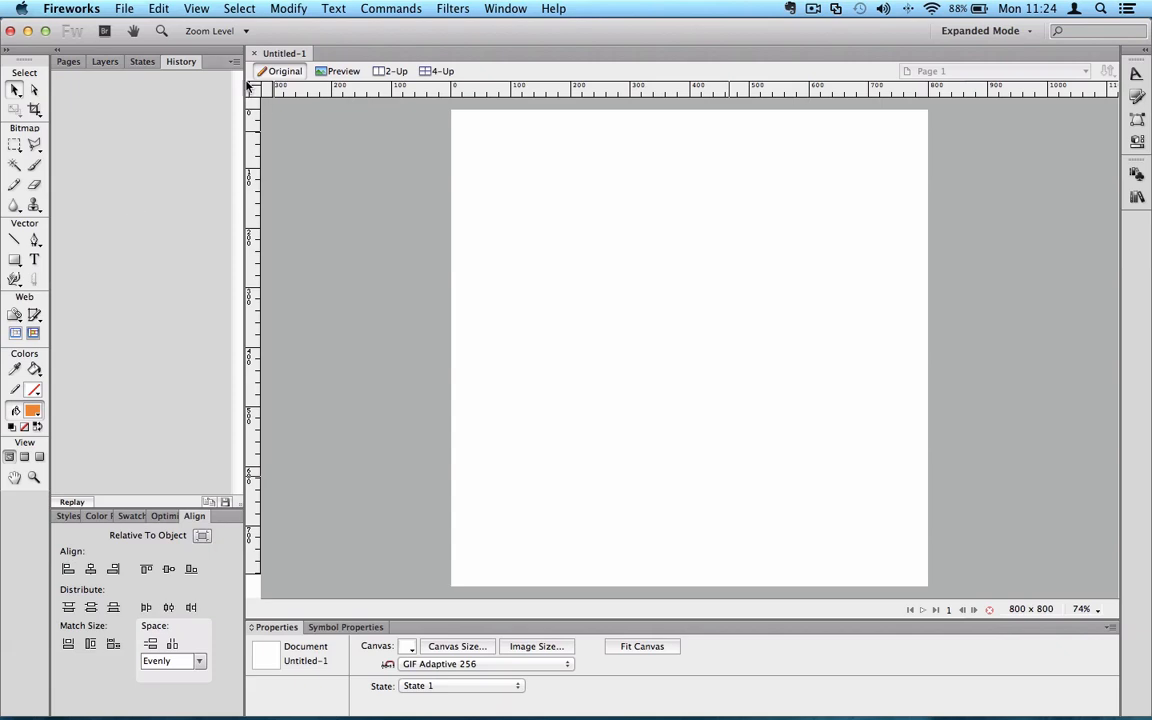
- Save the document to the Desktop as a Fireworks PNG named lesson1
click(124, 9)
click(150, 159)
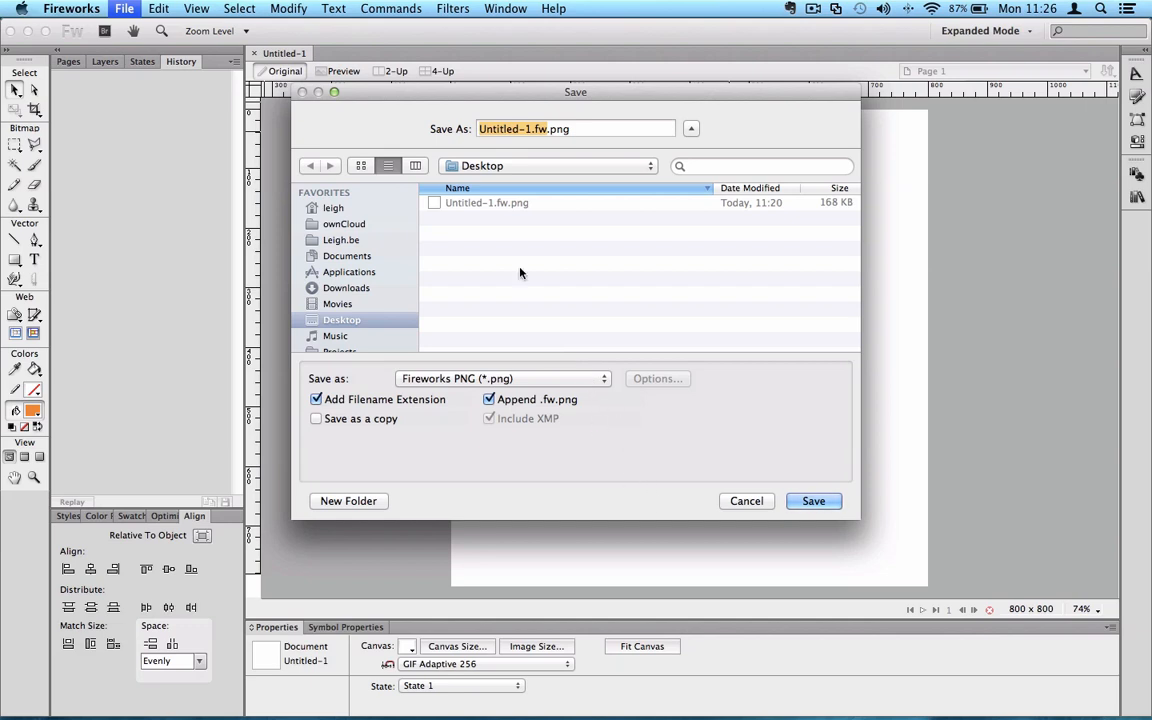
text(lesson1)
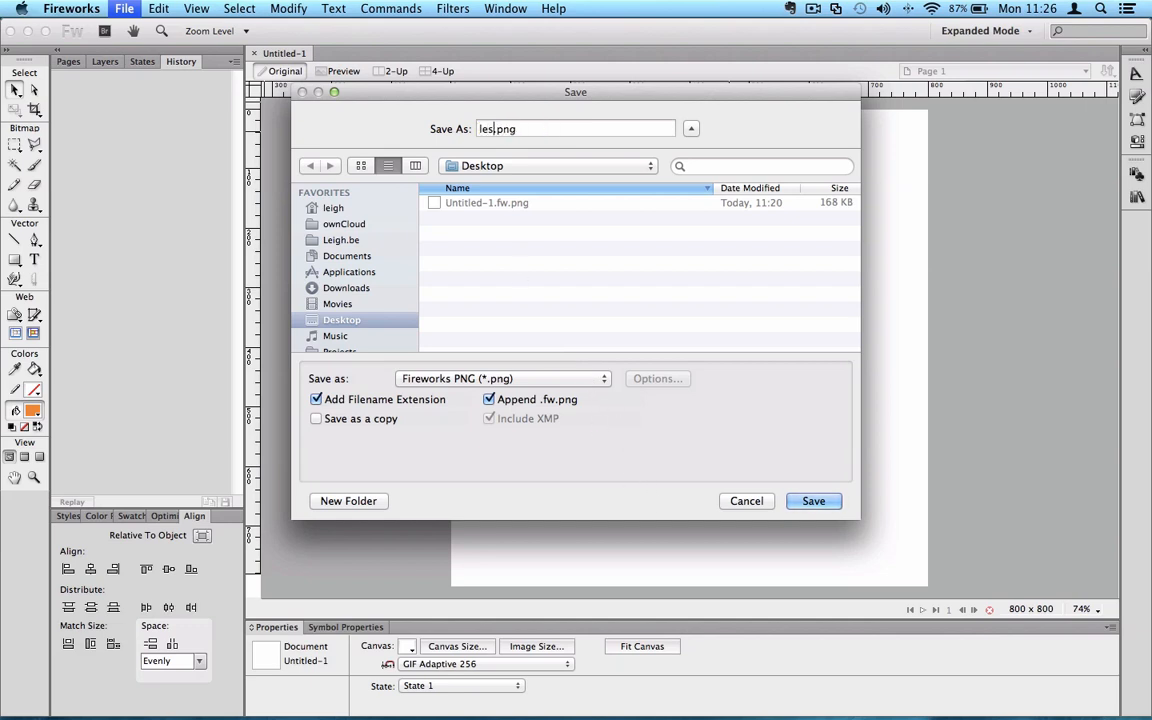
key(Return)
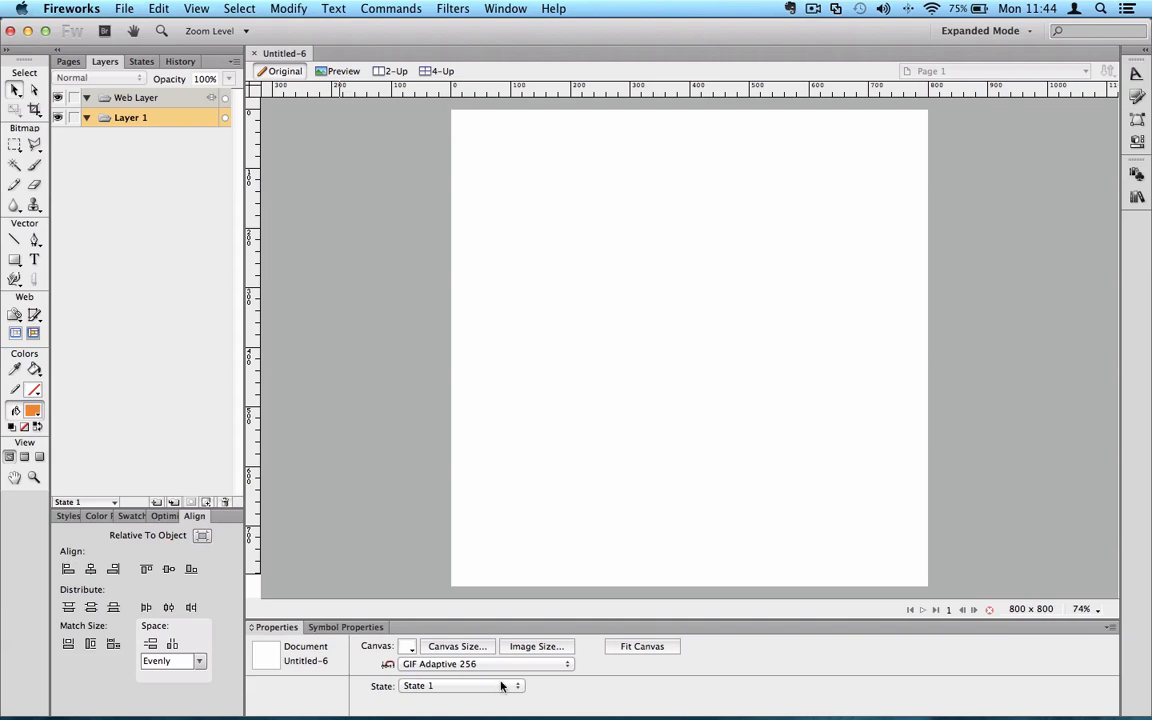
- Set the canvas color to dark gray and resize the canvas to 1280 x 1000 pixels, anchored at the top center
click(407, 648)
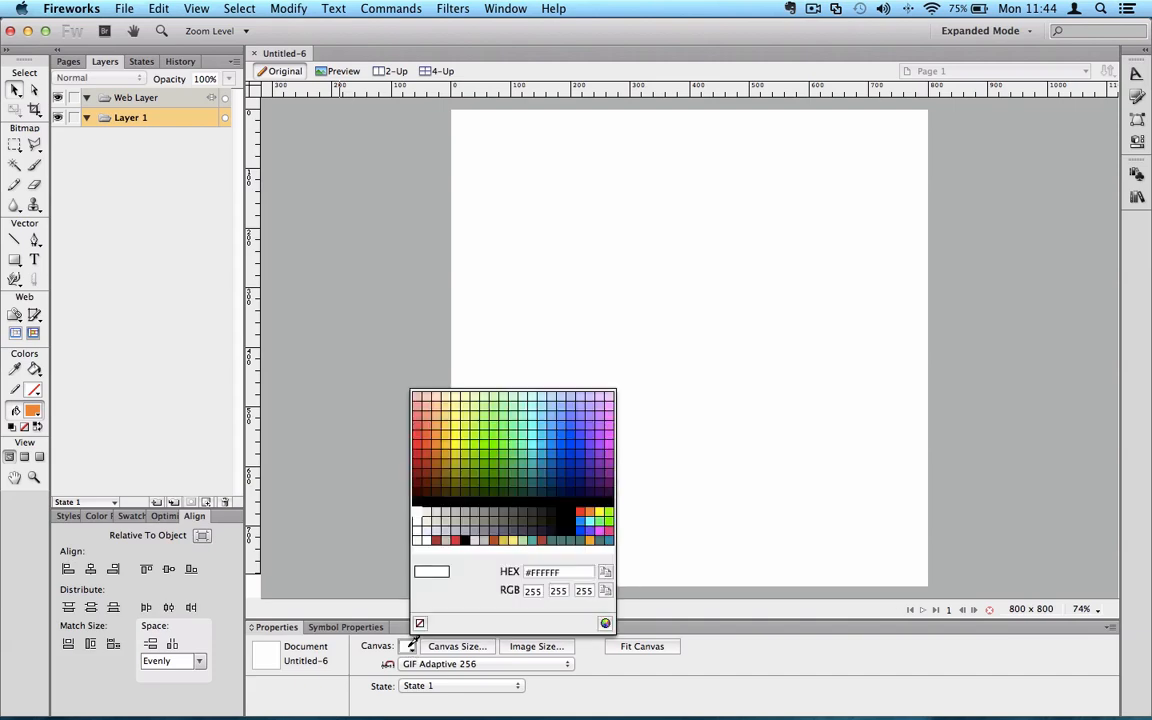
click(522, 513)
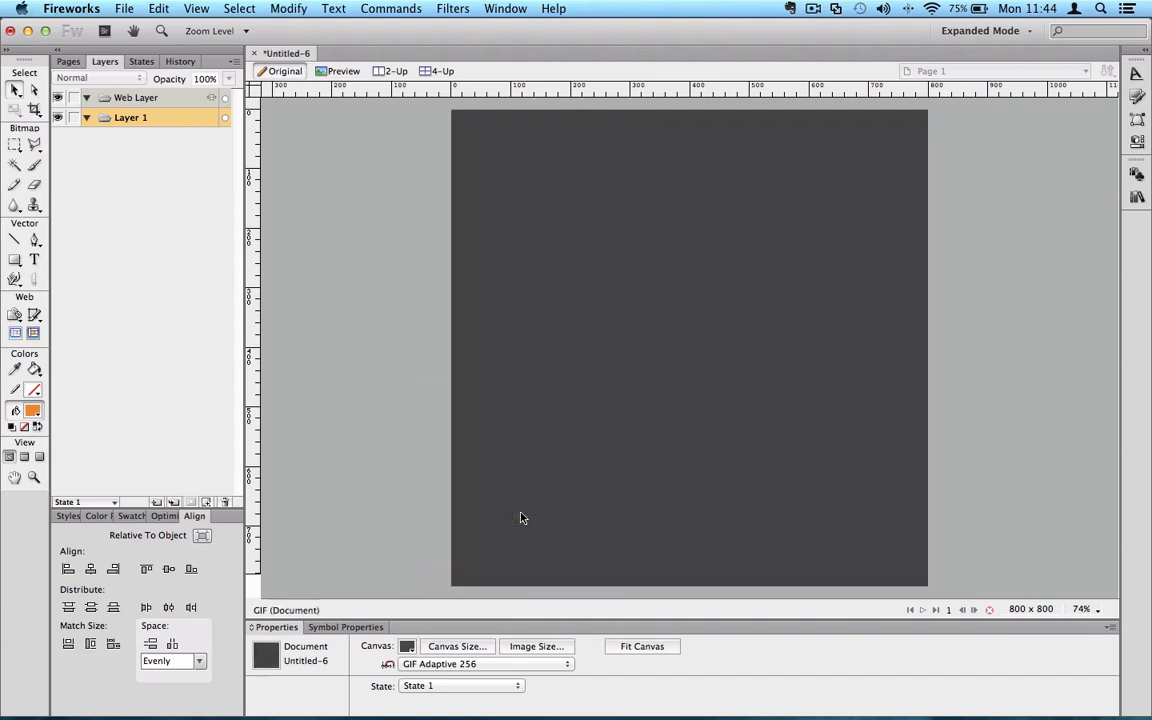
click(452, 647)
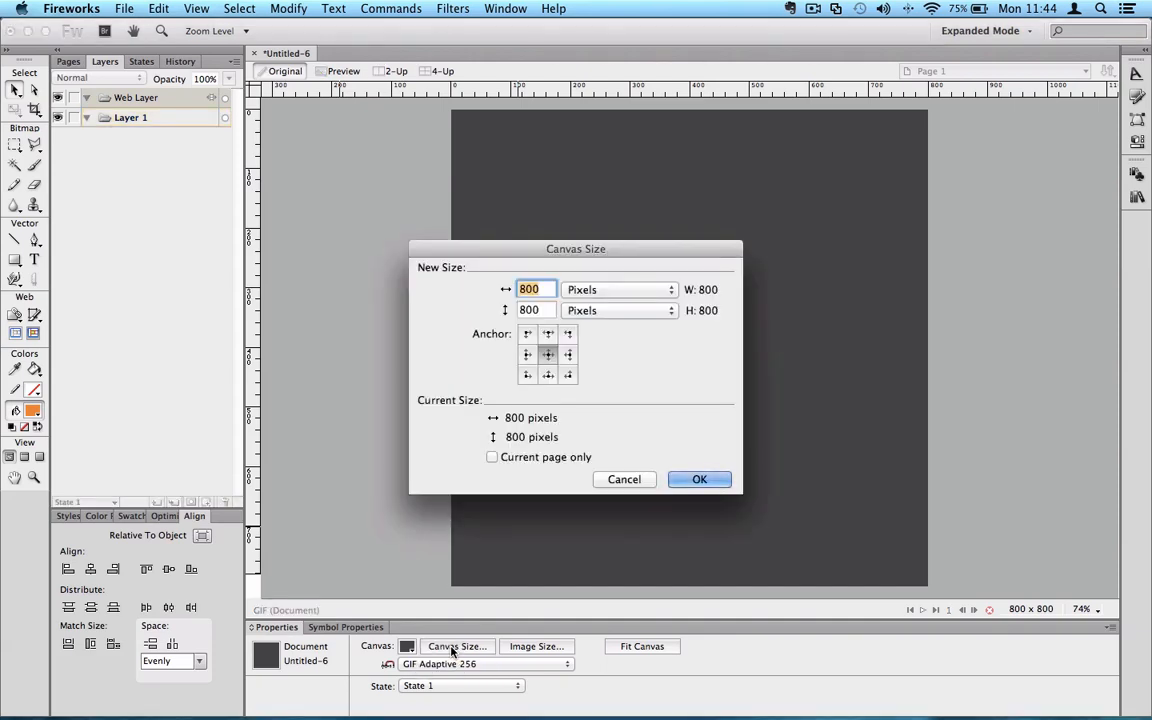
text(1280)
key(Tab)
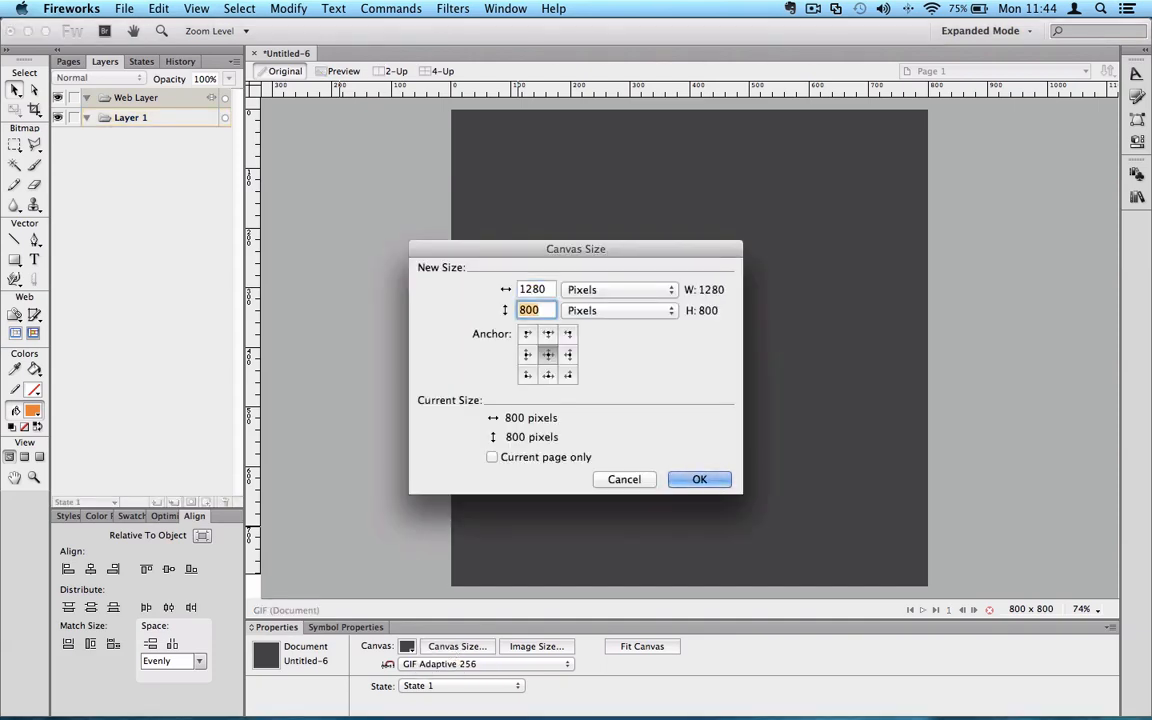
text(1000)
click(548, 336)
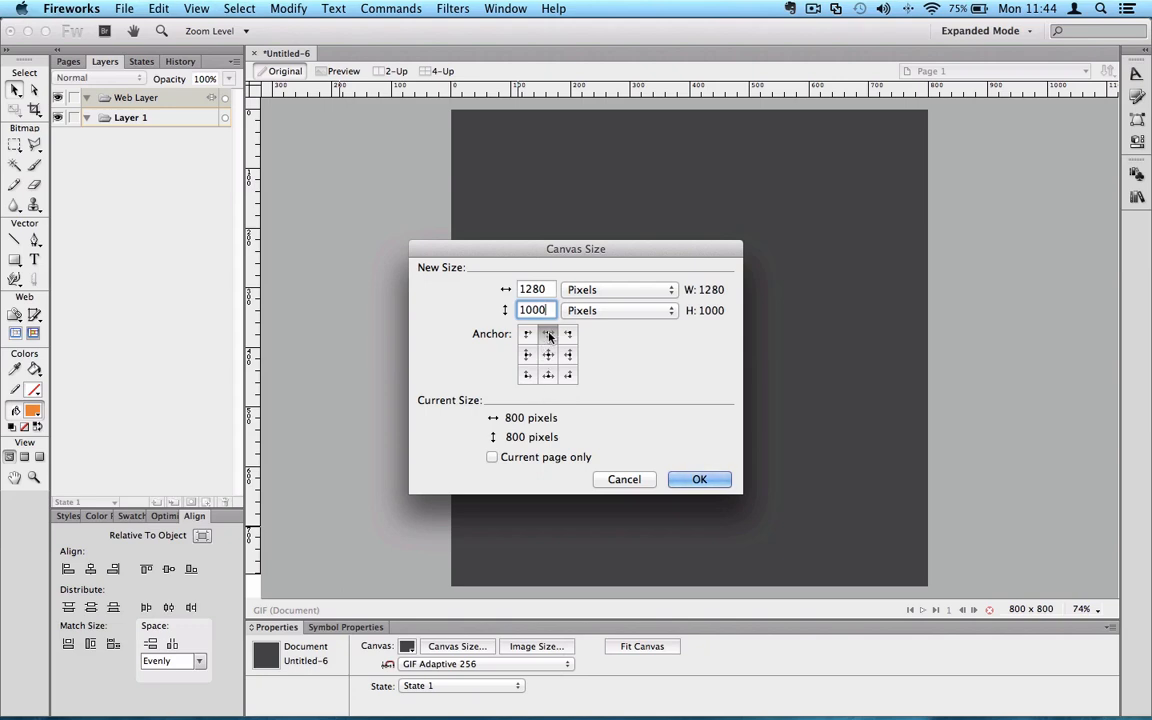
click(697, 480)
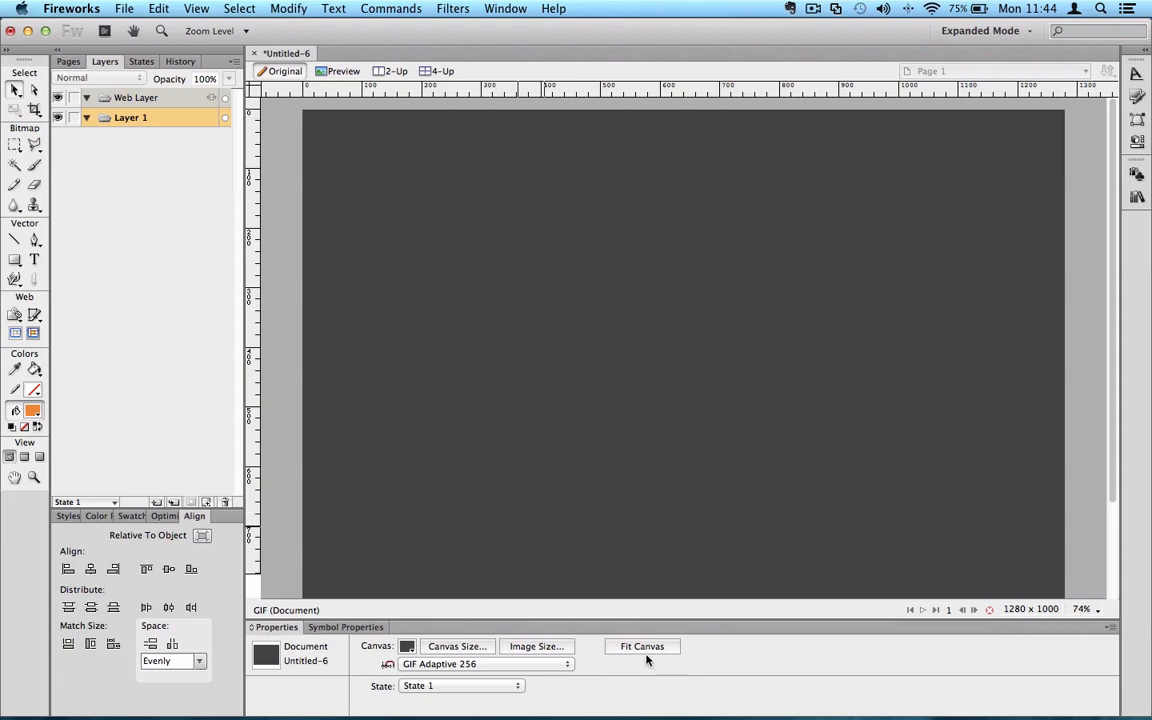
- Draw an orange rectangle about 281 x 71 pixels in the upper part of the canvas, near X 216, Y 259
click(14, 259)
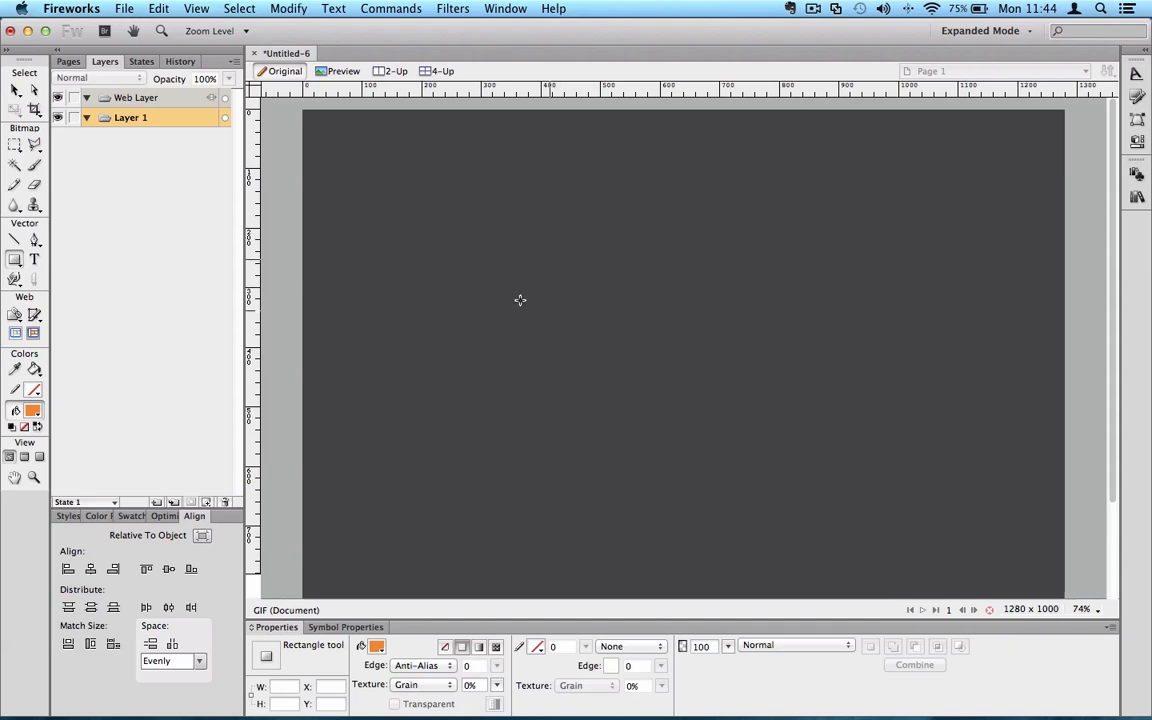
drag(430, 263, 598, 306)
click(14, 90)
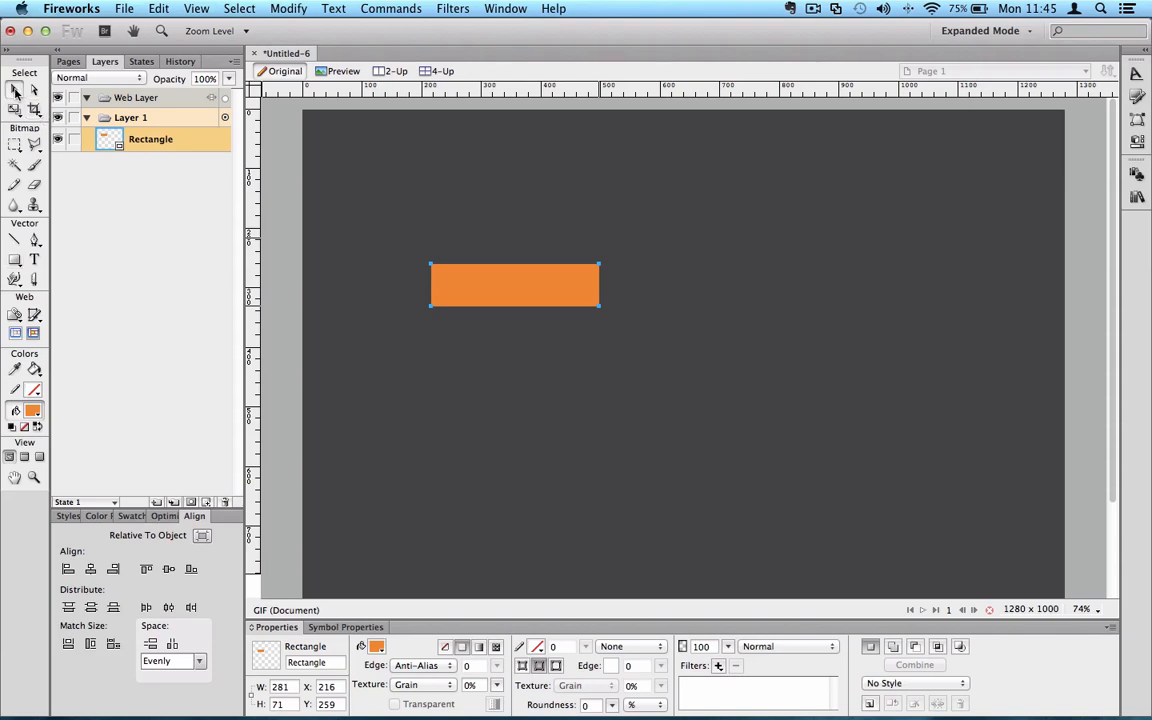
- Try fitting the canvas to the rectangle and shifting the rectangle within it, and undo these changes
click(543, 478)
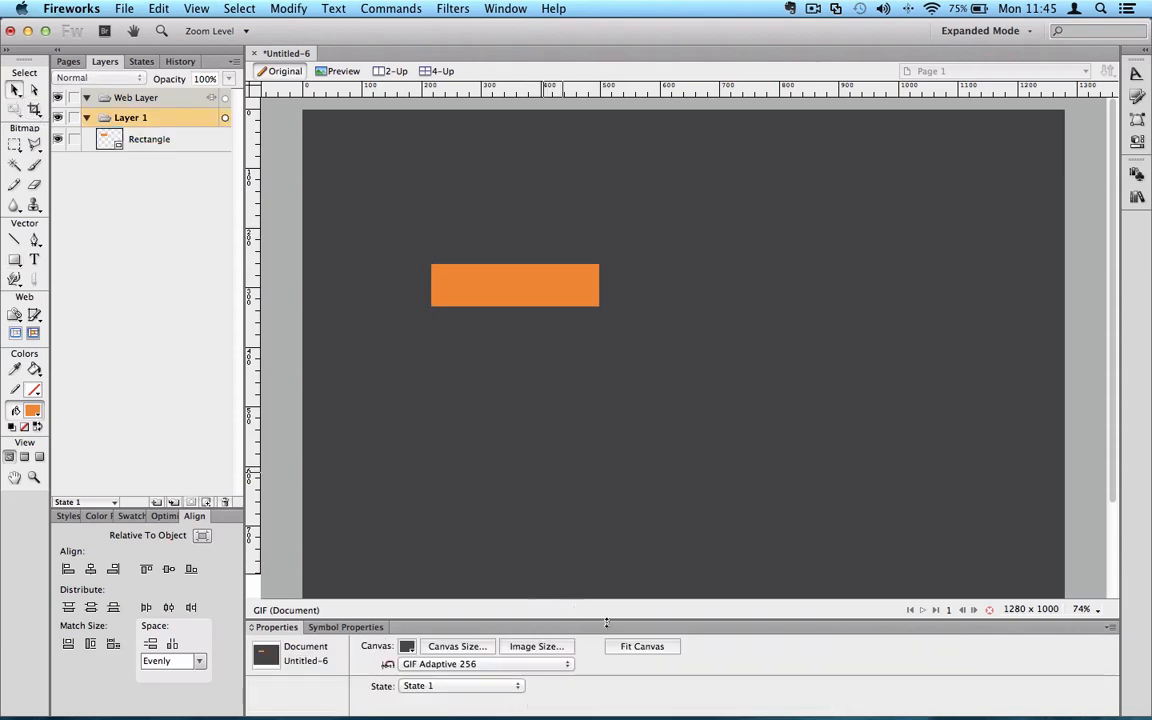
click(645, 647)
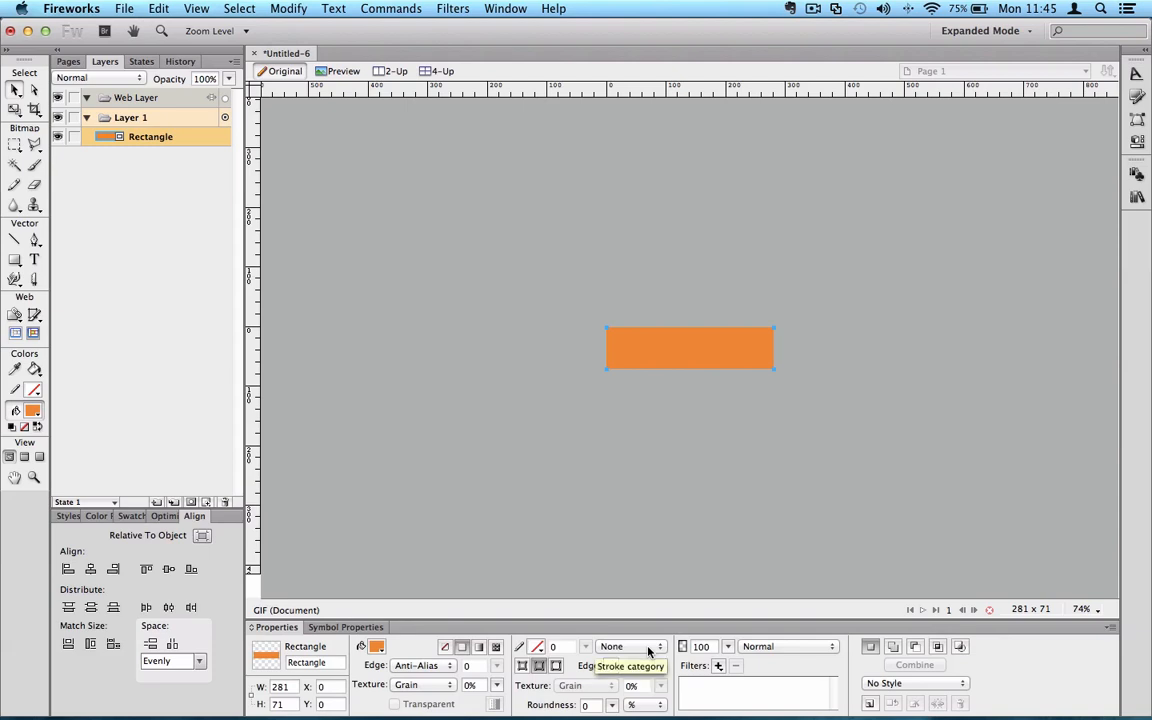
drag(617, 360, 632, 366)
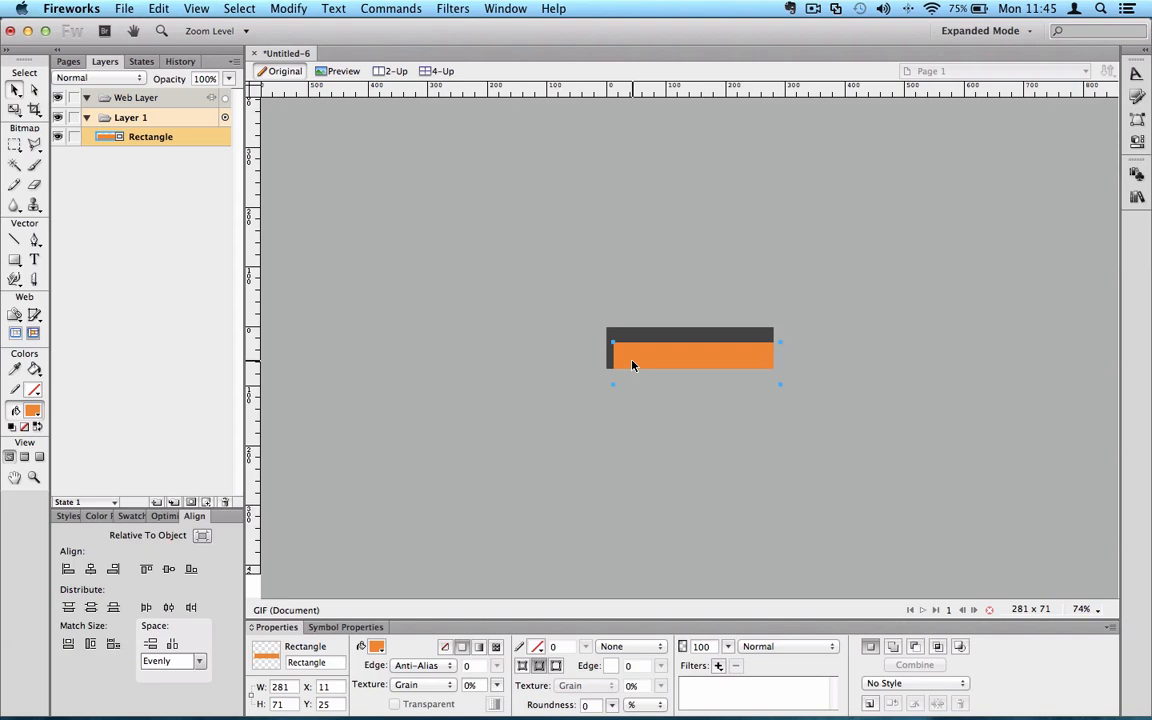
key(super+z)
key(super+z)
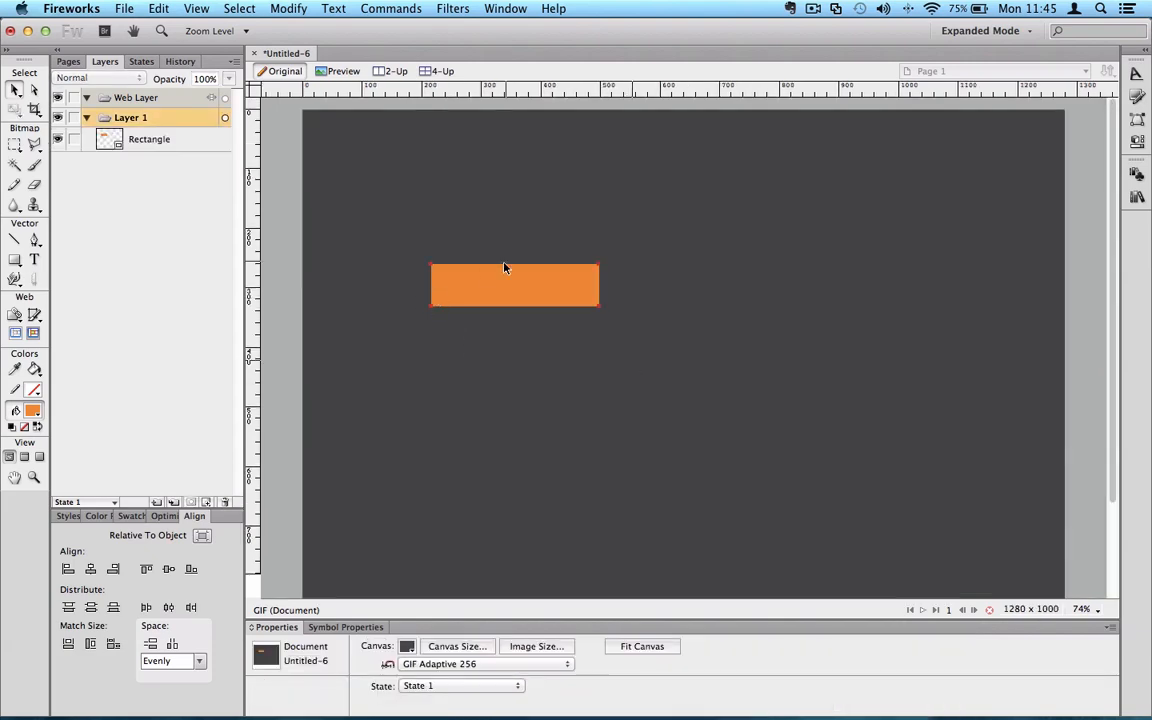
- Rename the orange rectangle as Box1
click(506, 290)
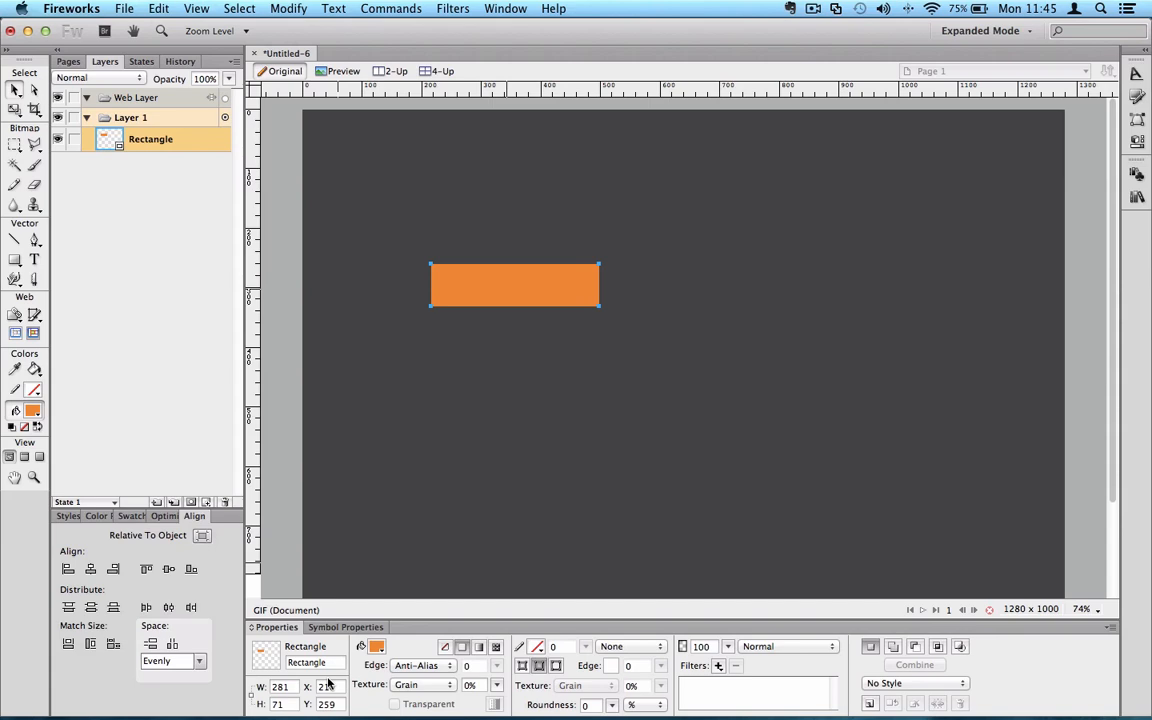
double_click(299, 662)
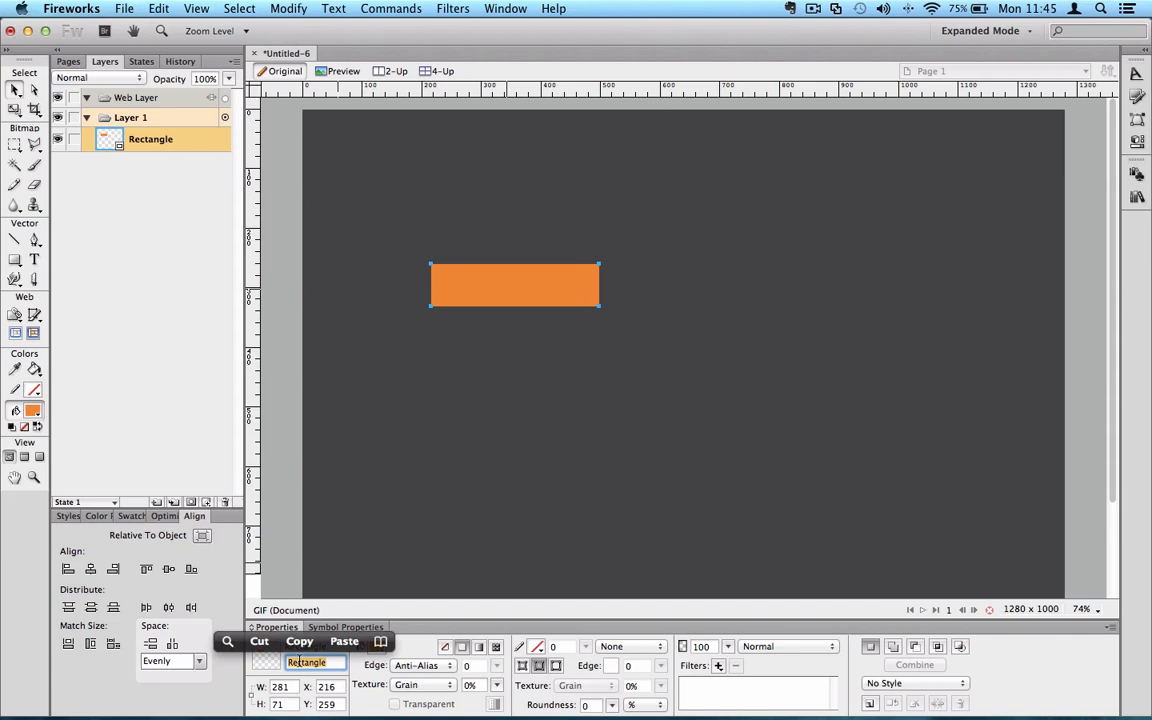
text(Box)
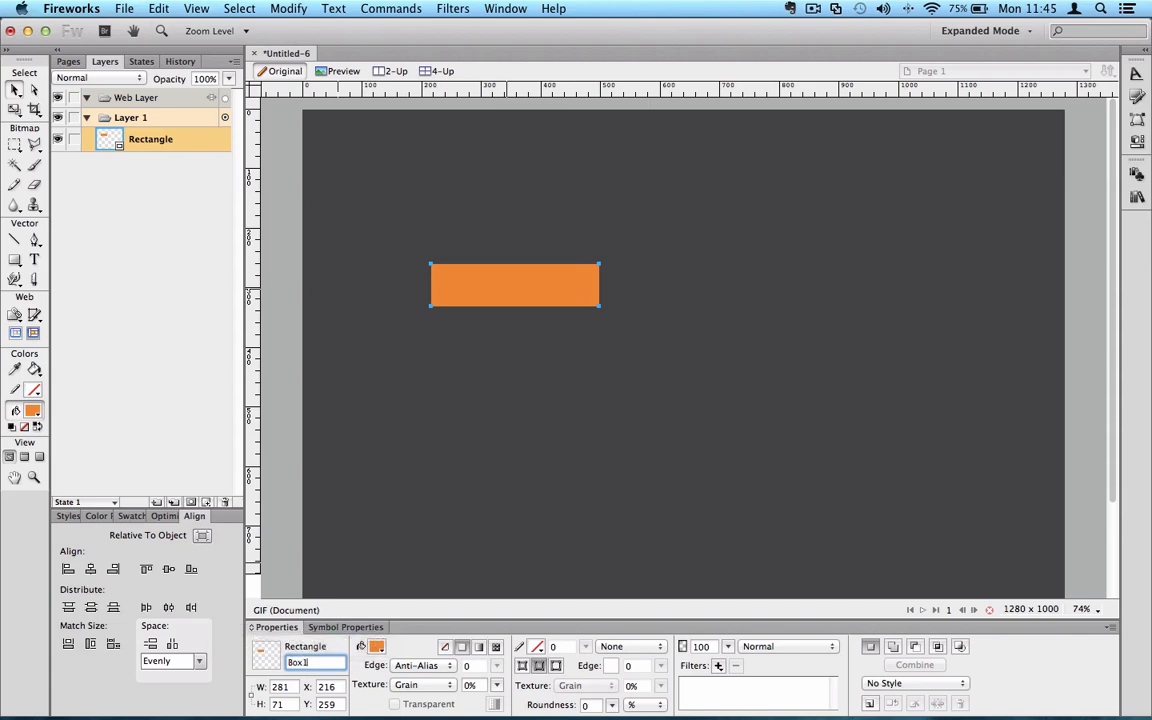
text(1)
key(Return)
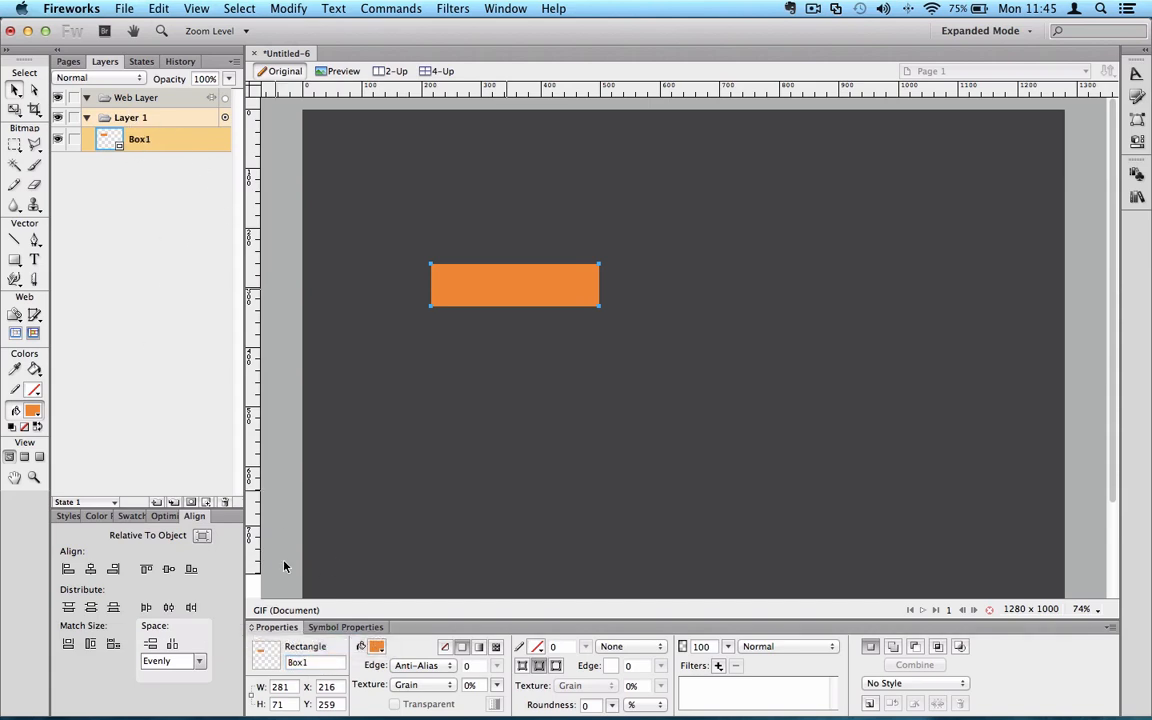
- Set Box1's width to 250 pixels and its height to 90 pixels
drag(290, 688, 167, 700)
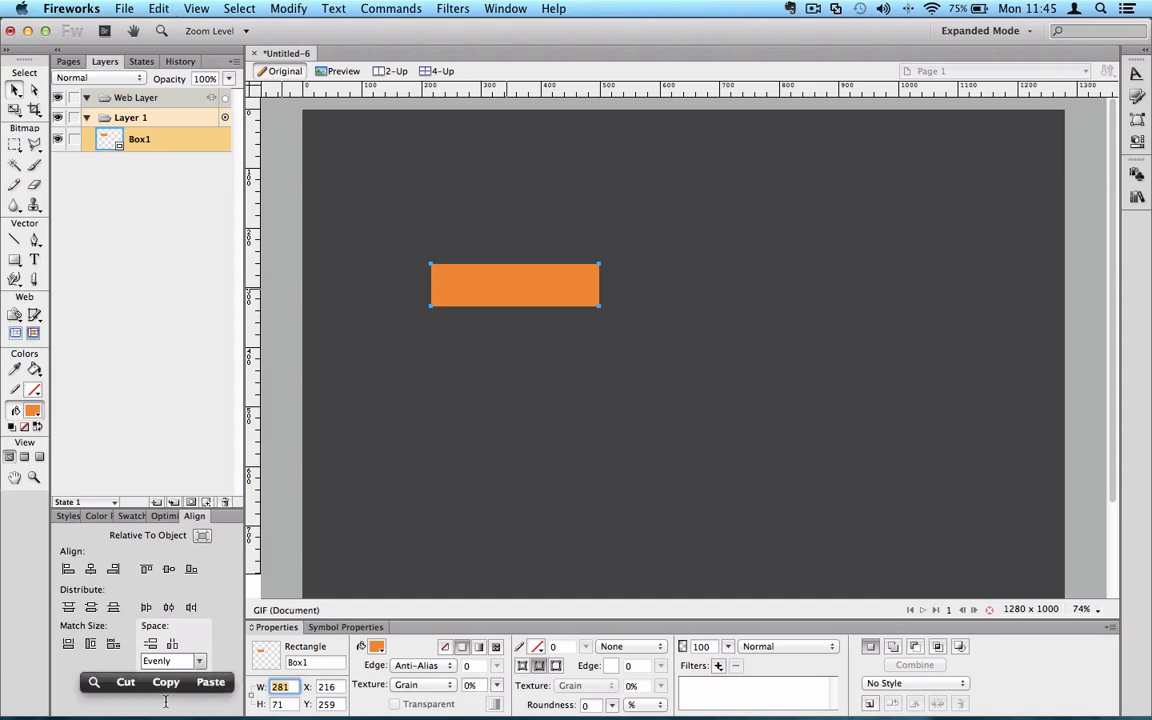
text(250)
key(Tab)
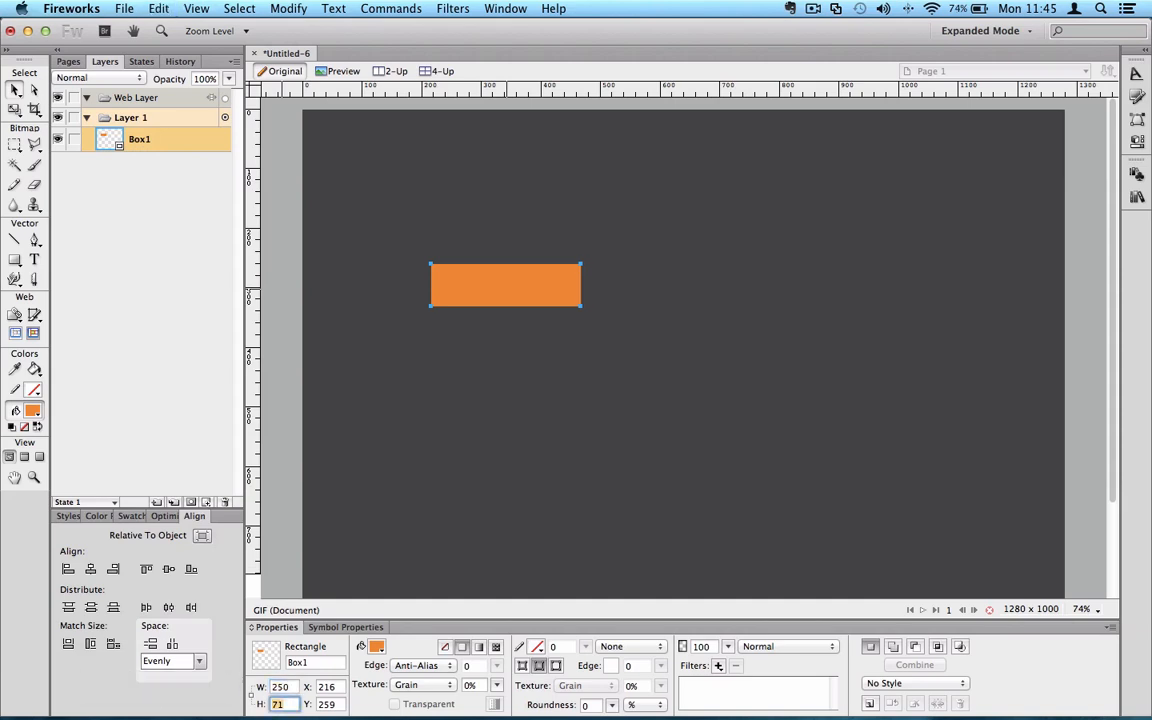
text(90)
key(Tab)
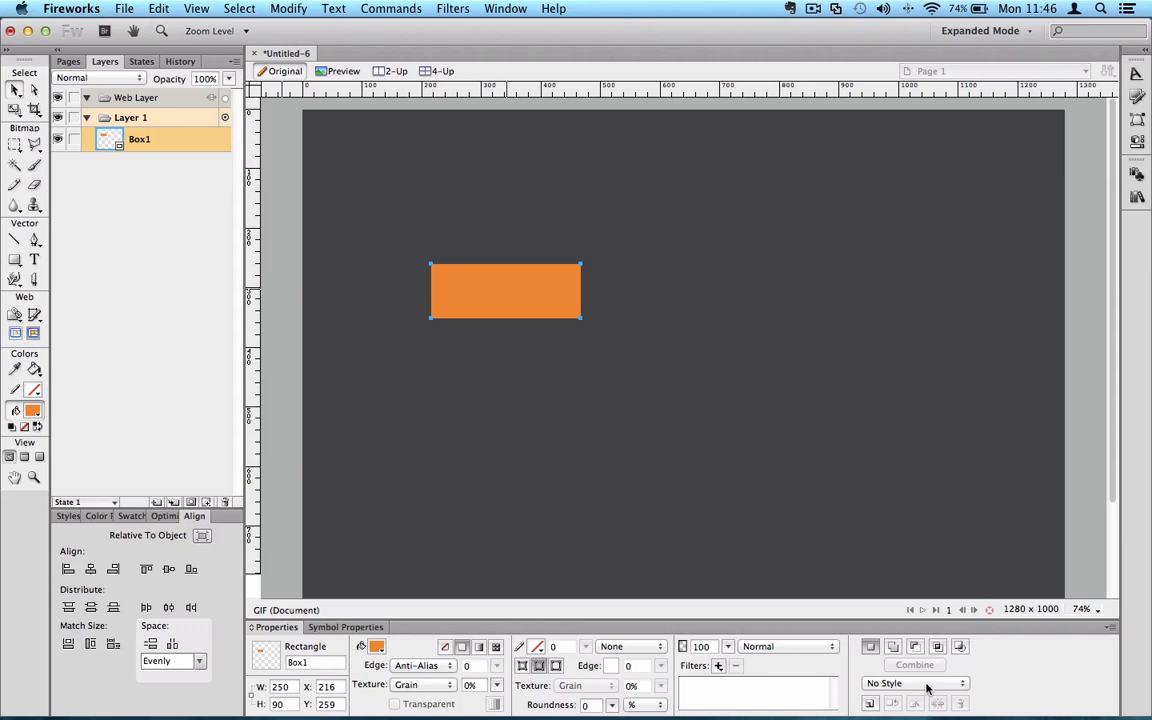
- Deselect the orange rectangle and add two new blank pages to the document
click(548, 395)
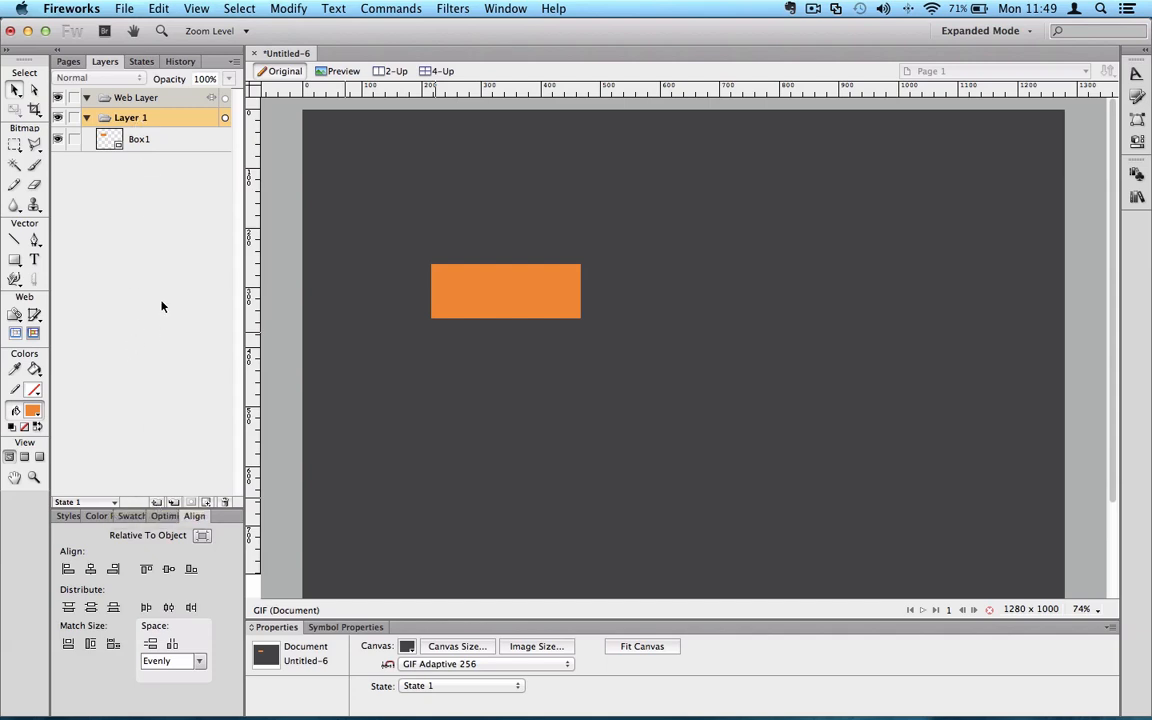
click(68, 61)
click(208, 501)
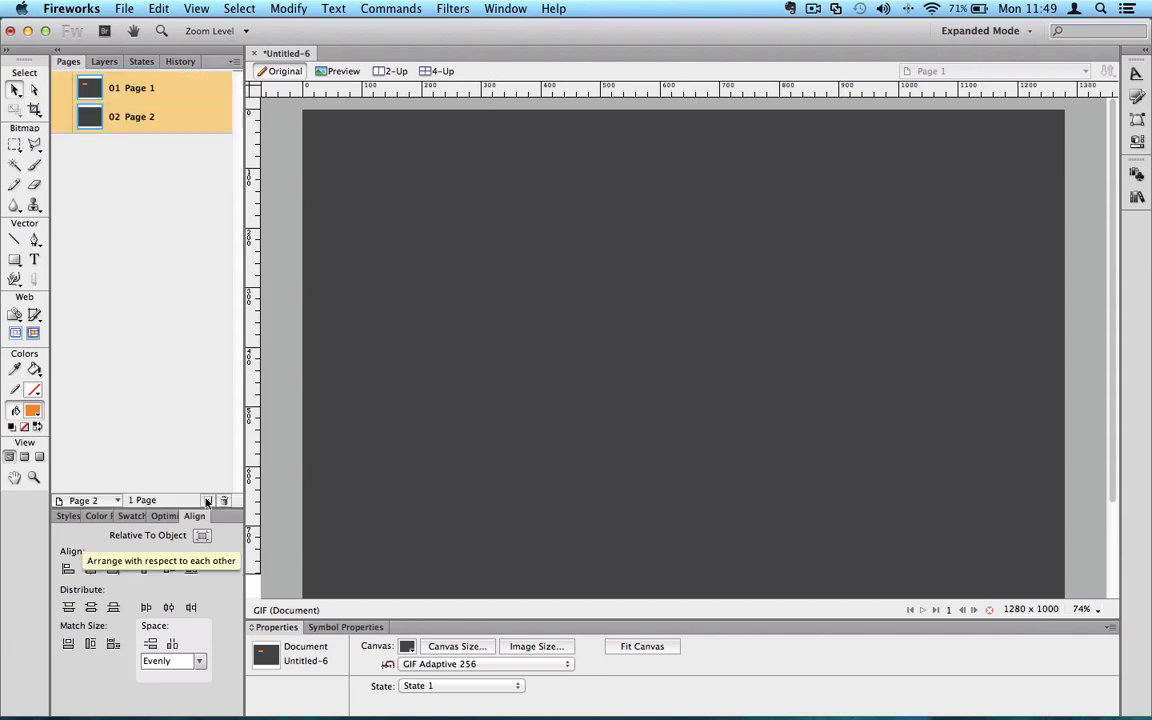
click(208, 501)
- Check the list of pages available for switching, and show the layers of the third page
click(903, 70)
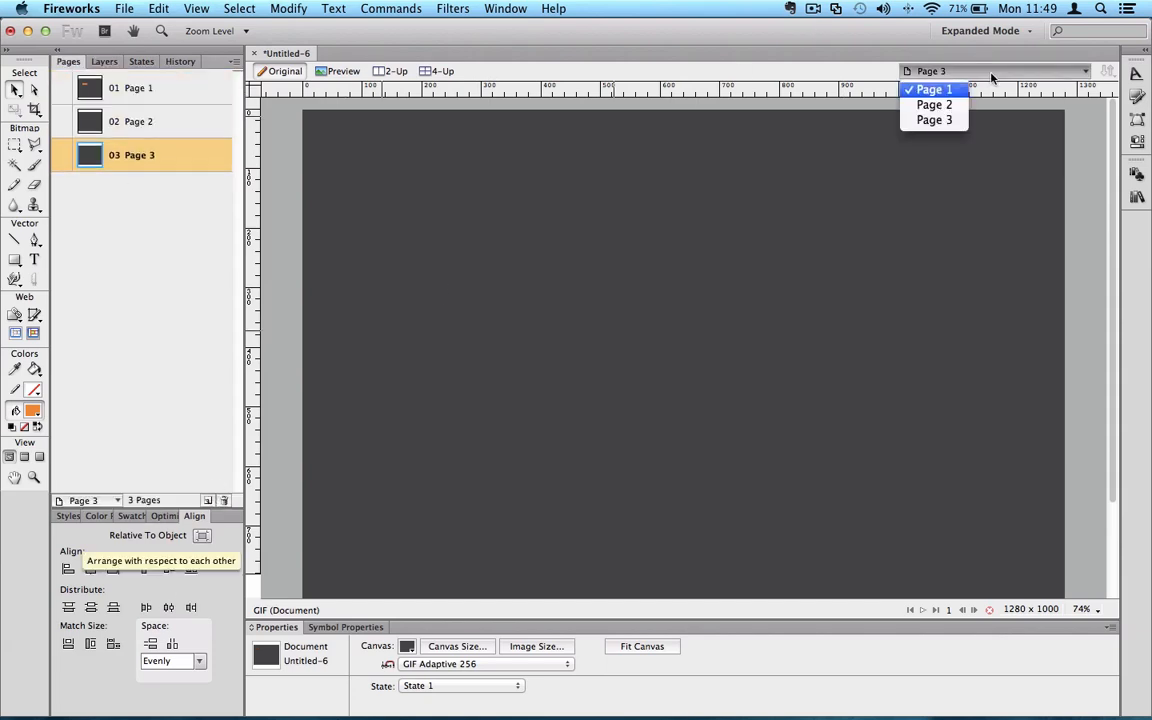
click(1096, 153)
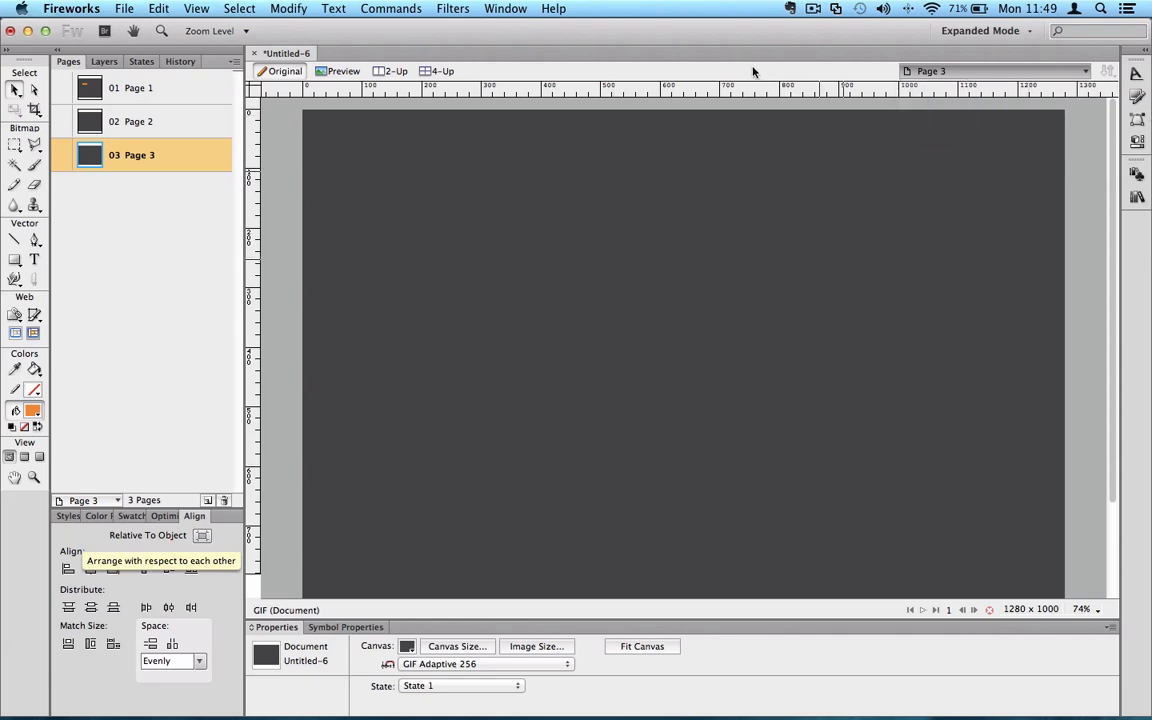
click(105, 62)
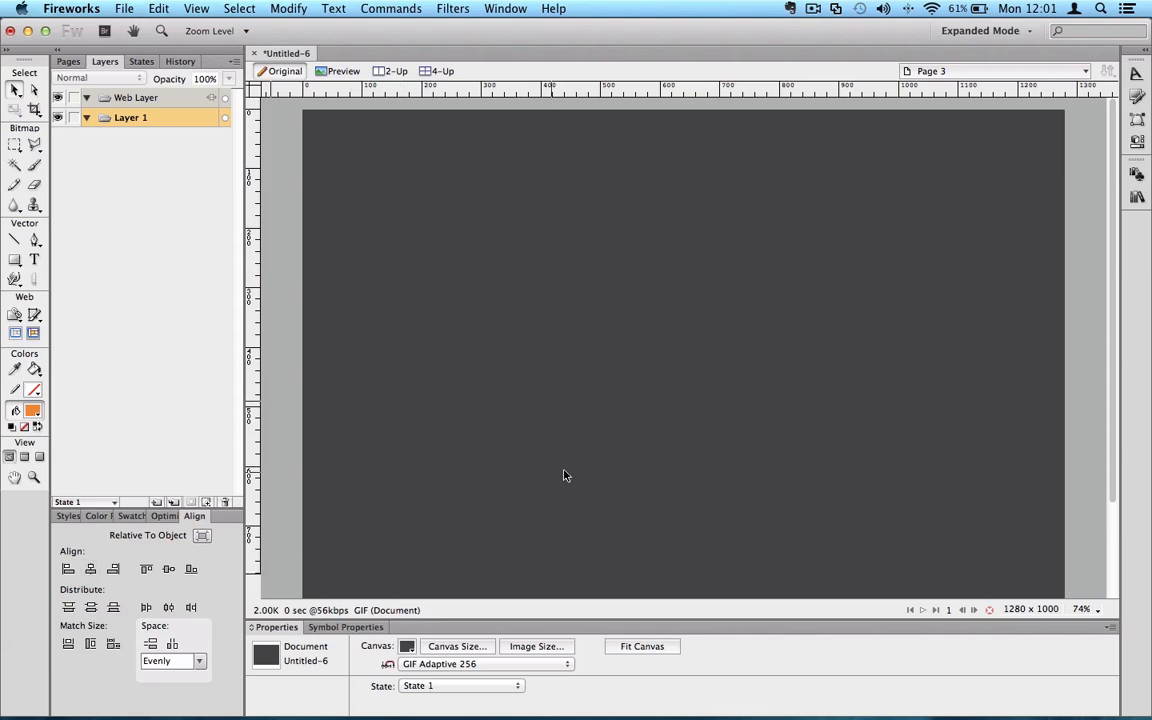
scroll(564, 475, down, 1)
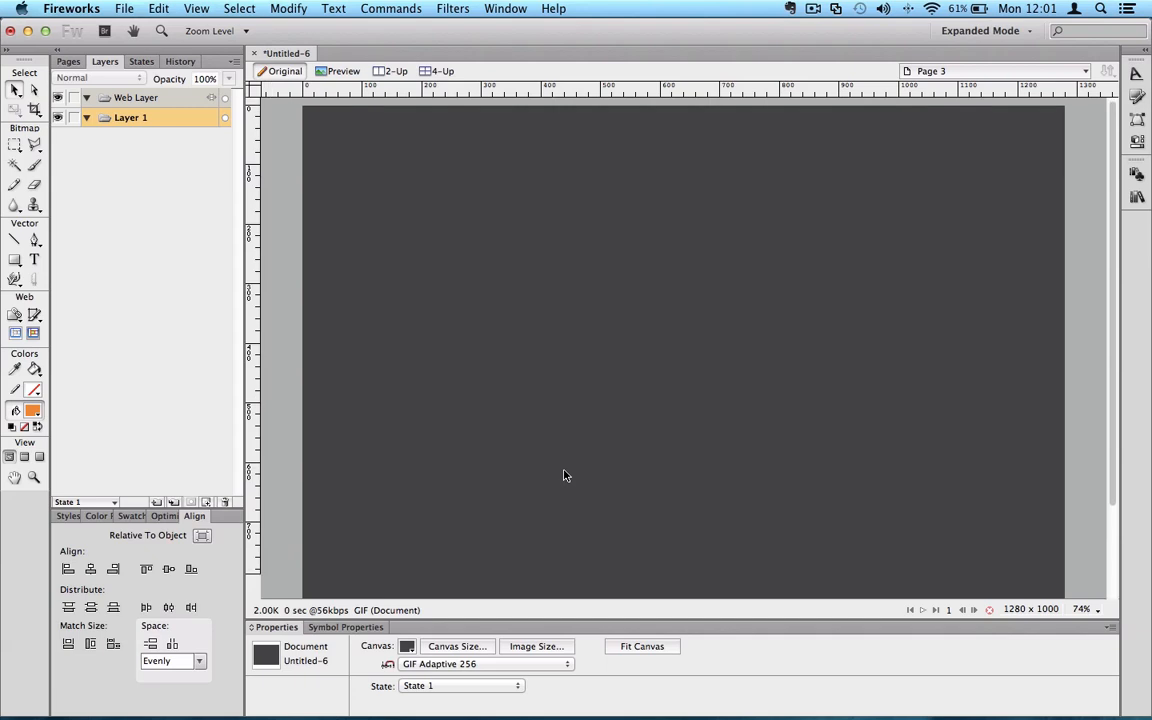